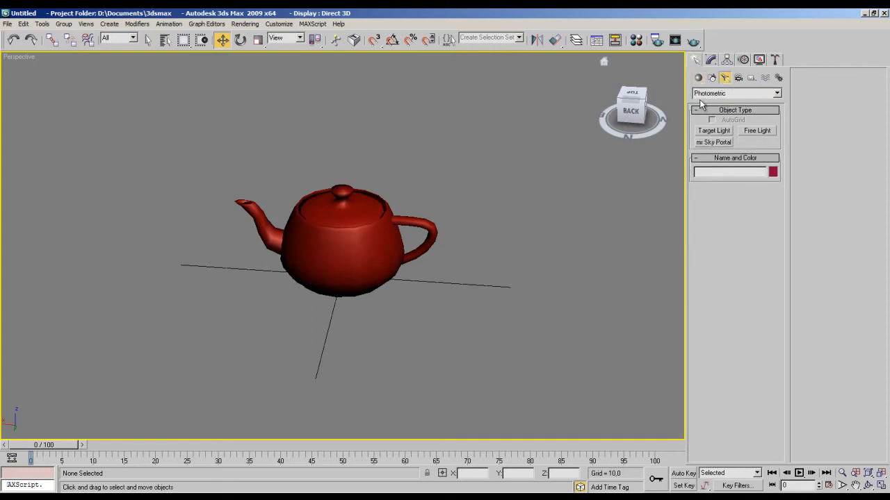
Create a standard Target Spot light to the side of the teapot, aimed at it from a distance of about 196.
{"action": "left_click", "coordinate": [740, 95]}
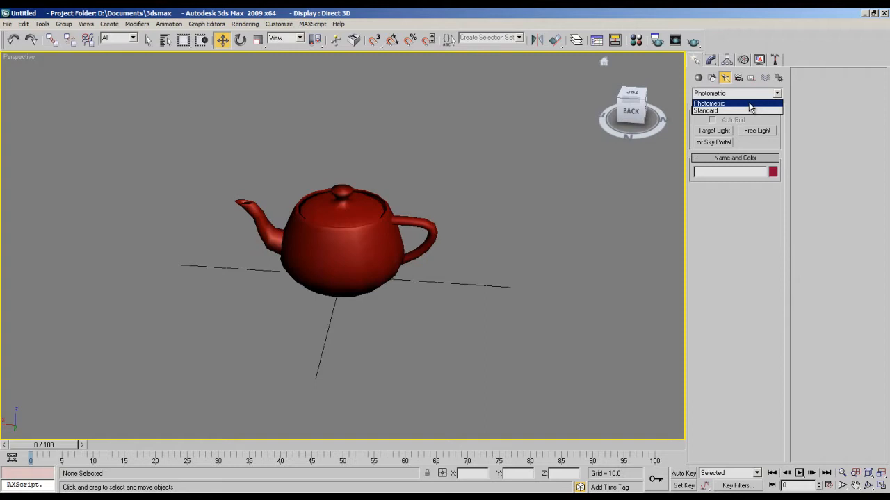
{"action": "left_click", "coordinate": [697, 112]}
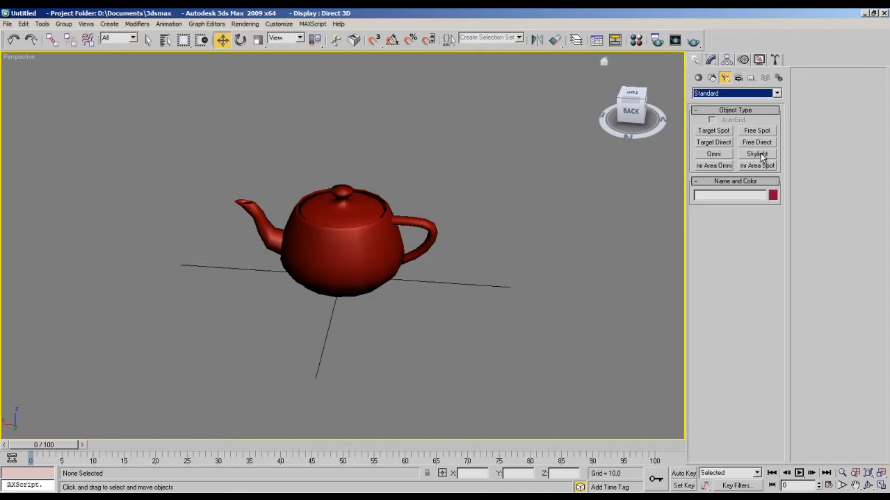
{"action": "left_click", "coordinate": [721, 133]}
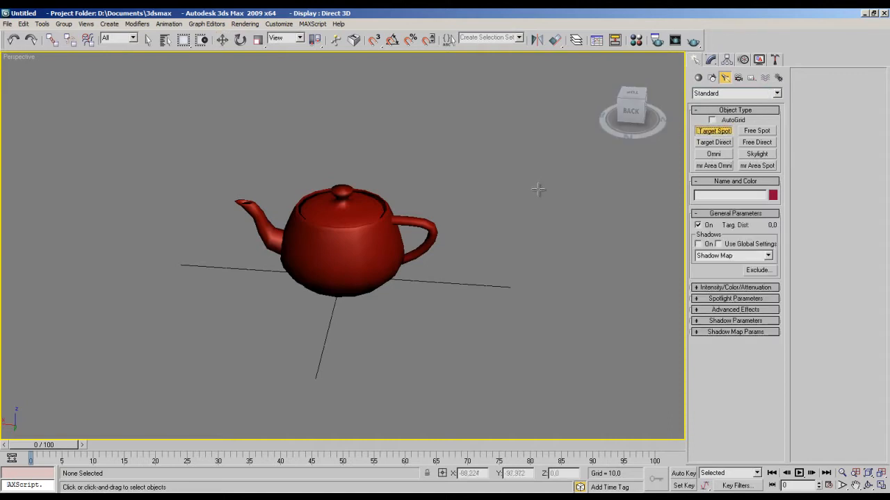
{"action": "middle_click_drag", "start_coordinate": [605, 245], "coordinate": [552, 236]}
{"action": "scroll", "coordinate": [547, 236], "scroll_direction": "down", "scroll_amount": 3}
{"action": "middle_click_drag", "start_coordinate": [498, 232], "coordinate": [523, 237]}
{"action": "key", "text": "super"}
{"action": "key", "text": "super"}
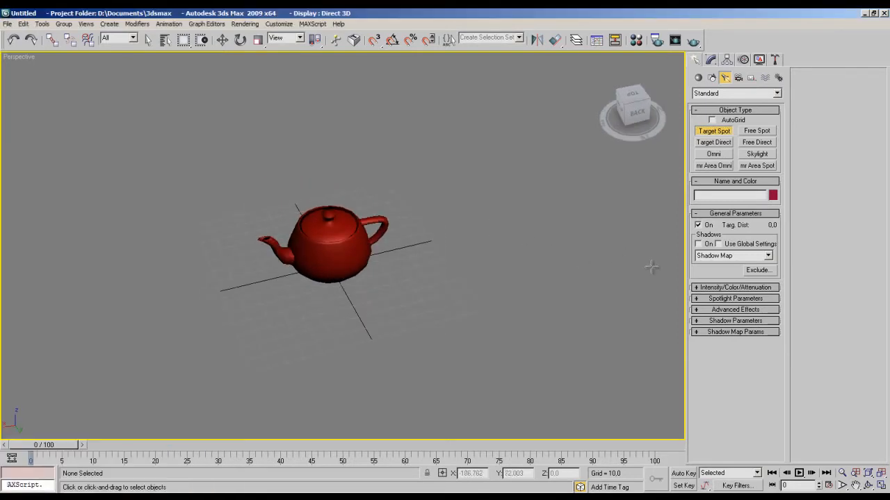
{"action": "left_click_drag", "start_coordinate": [651, 267], "coordinate": [665, 217]}
{"action": "left_click_drag", "start_coordinate": [659, 265], "coordinate": [337, 250]}
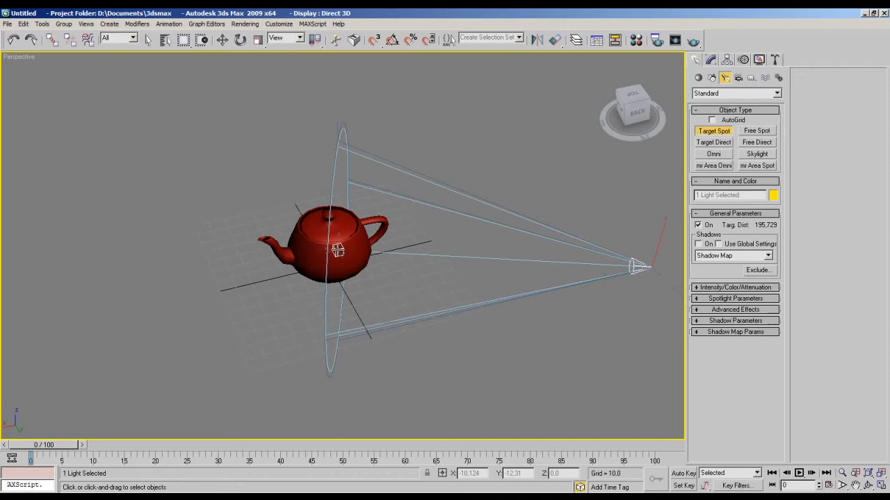
Raise the spotlight to about X -166, Z 103 and adjust its target on the teapot's body.
{"action": "middle_click_drag", "start_coordinate": [537, 249], "coordinate": [512, 239], "text": "alt"}
{"action": "key", "text": "w"}
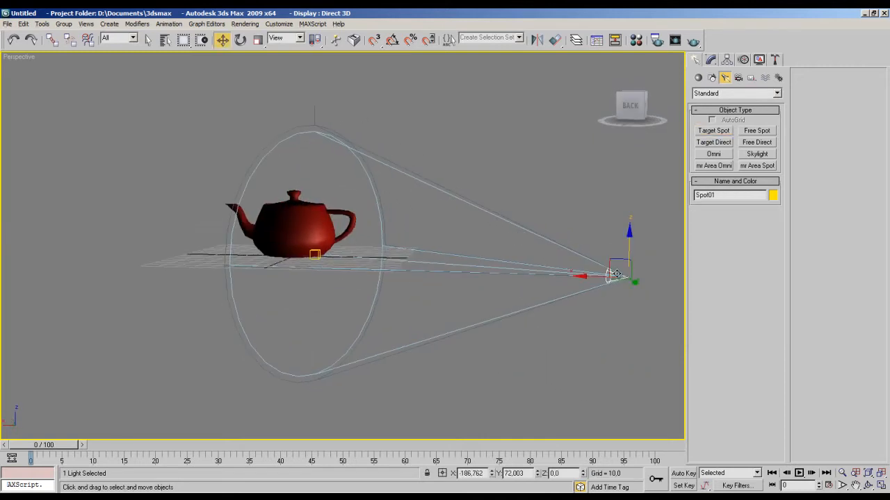
{"action": "left_click_drag", "start_coordinate": [630, 251], "coordinate": [625, 129]}
{"action": "middle_click_drag", "start_coordinate": [487, 210], "coordinate": [308, 213], "text": "alt"}
{"action": "left_click", "coordinate": [305, 250]}
{"action": "left_click", "coordinate": [306, 253]}
{"action": "left_click_drag", "start_coordinate": [308, 212], "coordinate": [440, 247]}
{"action": "middle_click_drag", "start_coordinate": [440, 247], "coordinate": [266, 243], "text": "alt"}
{"action": "middle_click_drag", "start_coordinate": [325, 237], "coordinate": [403, 236]}
{"action": "left_click", "coordinate": [576, 169]}
{"action": "left_click_drag", "start_coordinate": [564, 164], "coordinate": [535, 113]}
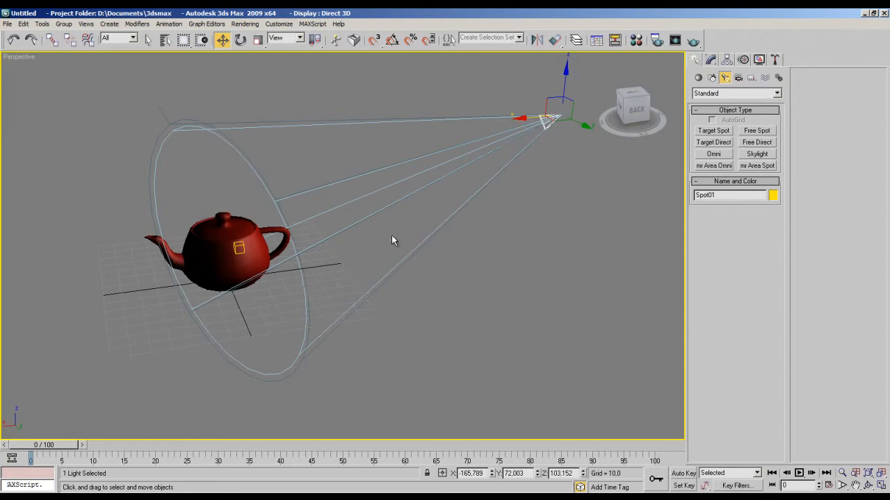
Render a close perspective view of the spotlit teapot, inspect the lighting, and close the rendered image.
{"action": "middle_click_drag", "start_coordinate": [450, 174], "coordinate": [409, 220], "text": "alt"}
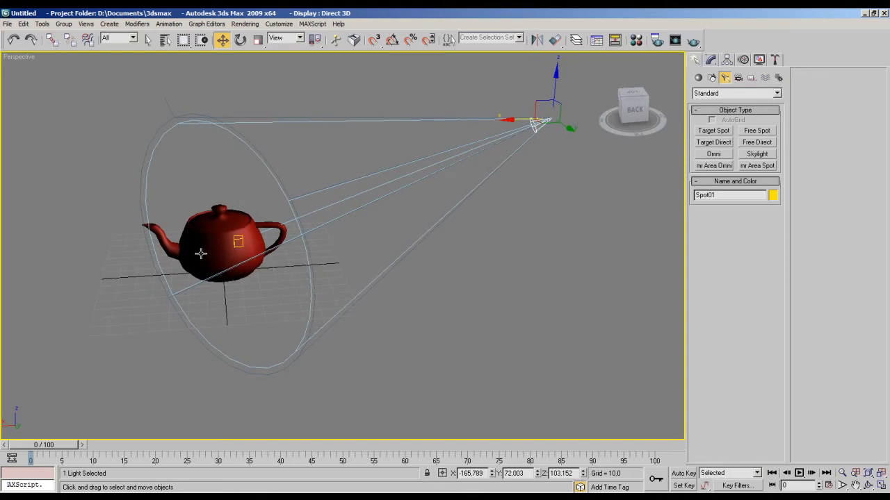
{"action": "middle_click_drag", "start_coordinate": [311, 237], "coordinate": [363, 238], "text": "alt"}
{"action": "scroll", "coordinate": [353, 240], "scroll_direction": "up", "scroll_amount": 2}
{"action": "scroll", "coordinate": [370, 237], "scroll_direction": "up", "scroll_amount": 2}
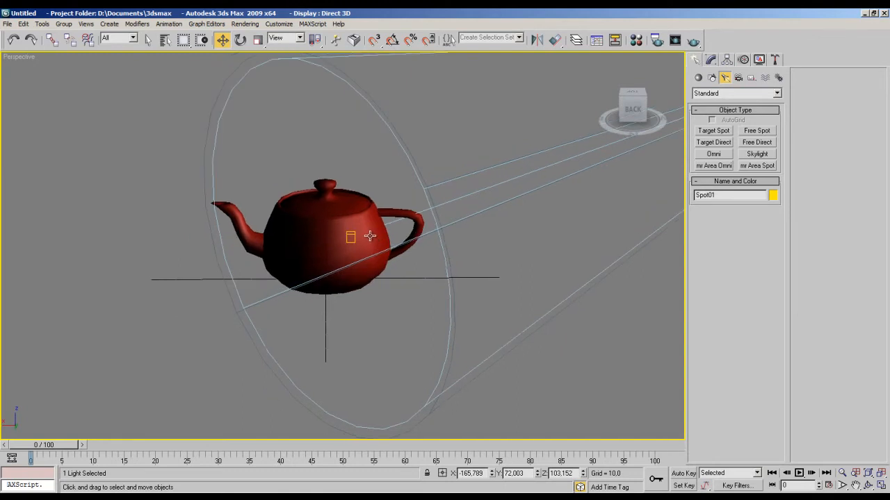
{"action": "key", "text": "F9"}
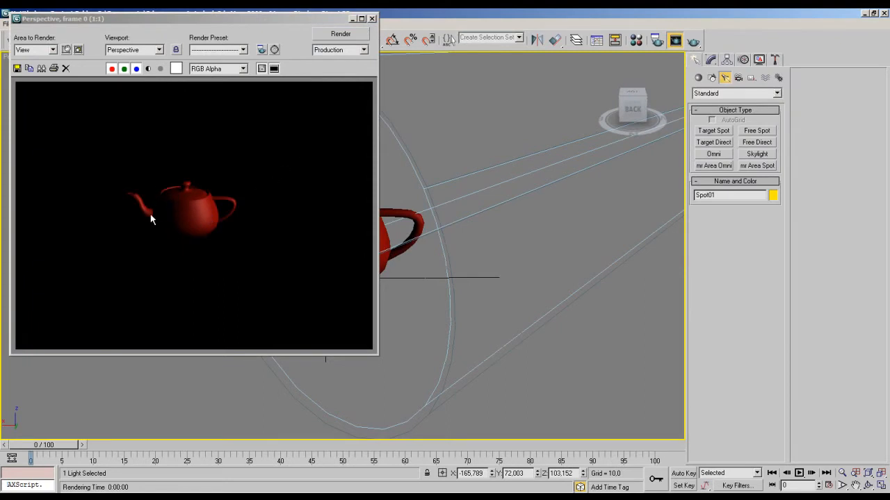
{"action": "left_click", "coordinate": [372, 19]}
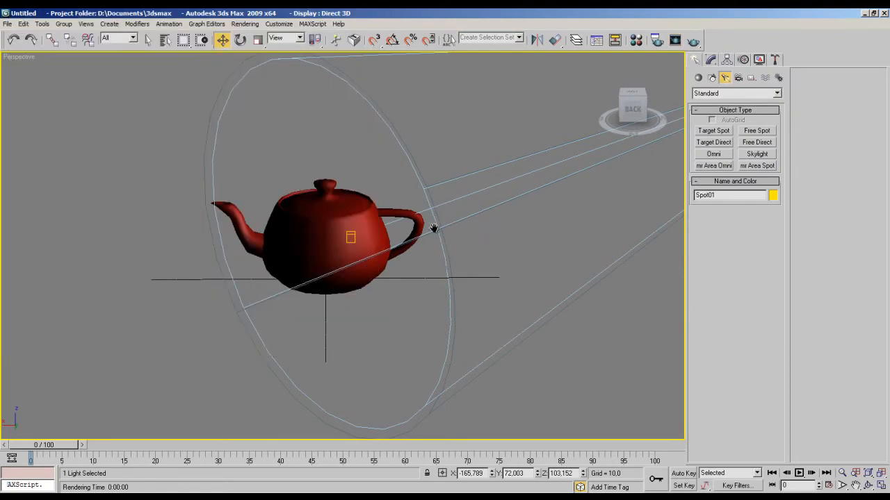
Replace the spotlight with a Target Direct light aimed at the teapot from the side, at a distance of about 163.
{"action": "middle_click_drag", "start_coordinate": [457, 215], "coordinate": [529, 224]}
{"action": "key", "text": "Delete"}
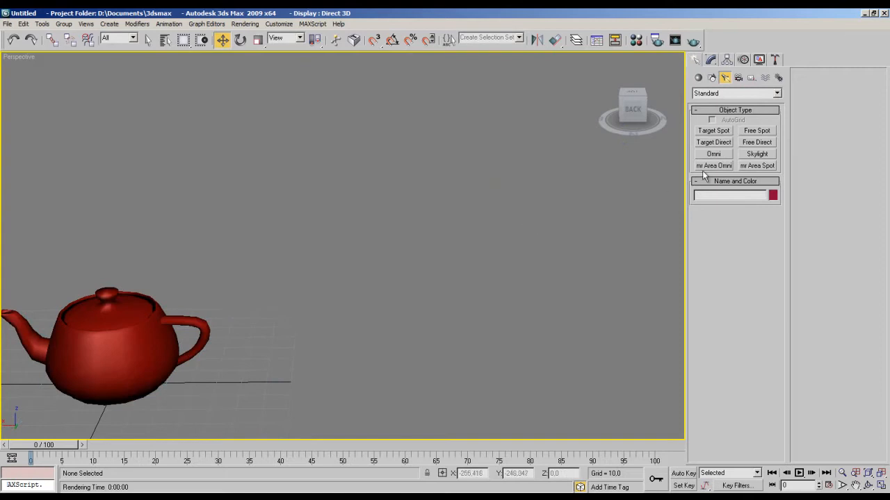
{"action": "left_click", "coordinate": [714, 142]}
{"action": "left_click_drag", "start_coordinate": [490, 321], "coordinate": [150, 343]}
{"action": "middle_click_drag", "start_coordinate": [149, 343], "coordinate": [267, 273]}
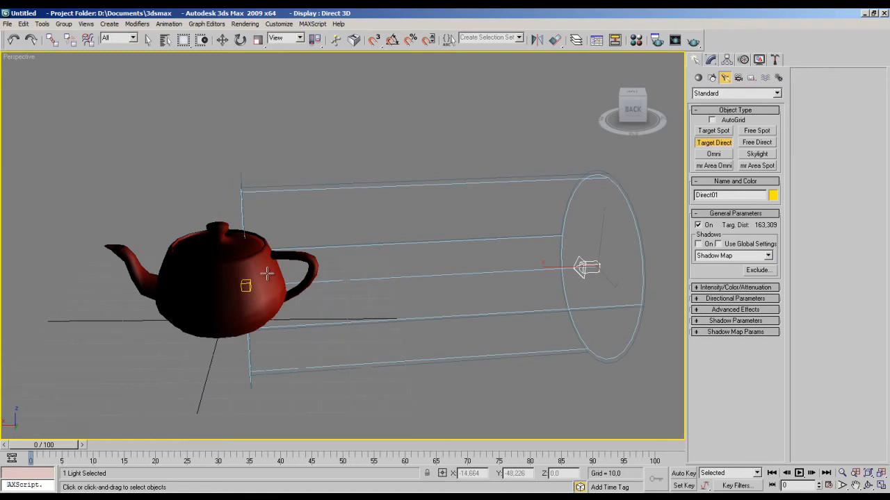
Move the direct light above the teapot, to about X -1, Y -36, Z 155, so it shines down.
{"action": "middle_click_drag", "start_coordinate": [278, 281], "coordinate": [185, 258], "text": "alt"}
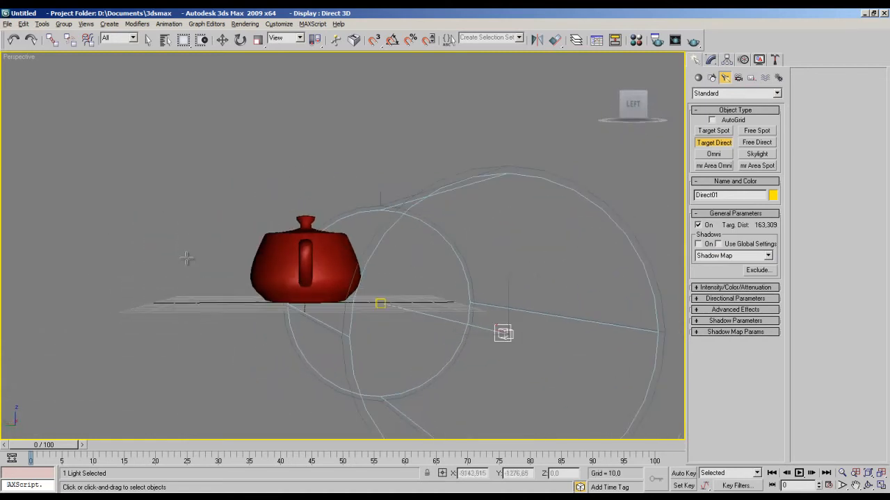
{"action": "middle_click_drag", "start_coordinate": [417, 331], "coordinate": [618, 281], "text": "alt"}
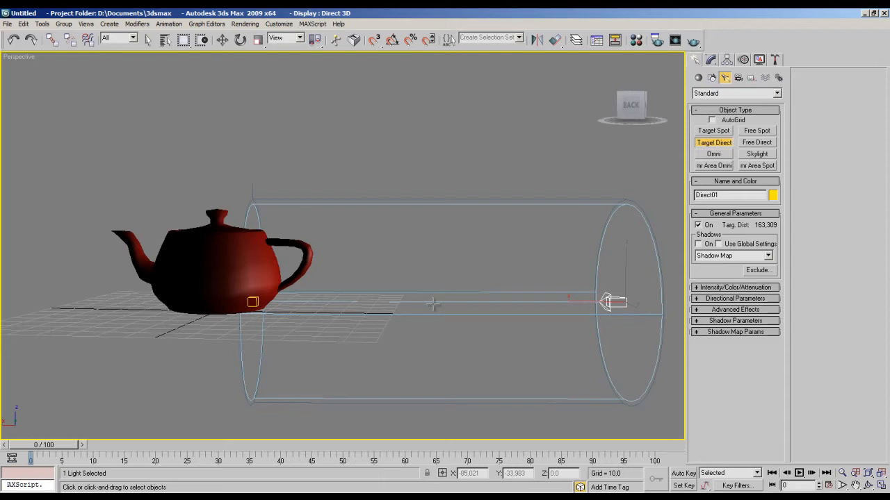
{"action": "middle_click_drag", "start_coordinate": [432, 304], "coordinate": [484, 300], "text": "alt"}
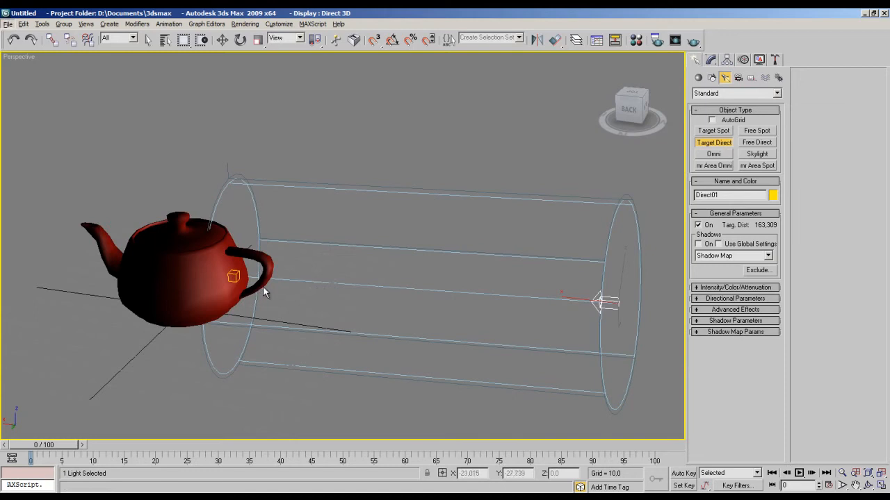
{"action": "right_click", "coordinate": [479, 264]}
{"action": "key", "text": "w"}
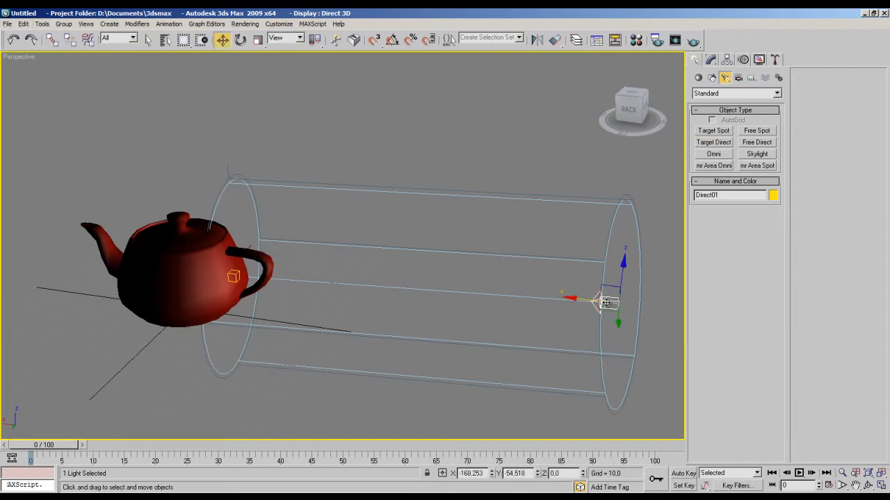
{"action": "left_click_drag", "start_coordinate": [621, 274], "coordinate": [645, 104]}
{"action": "scroll", "coordinate": [555, 177], "scroll_direction": "down", "scroll_amount": 5}
{"action": "middle_click_drag", "start_coordinate": [483, 157], "coordinate": [485, 179]}
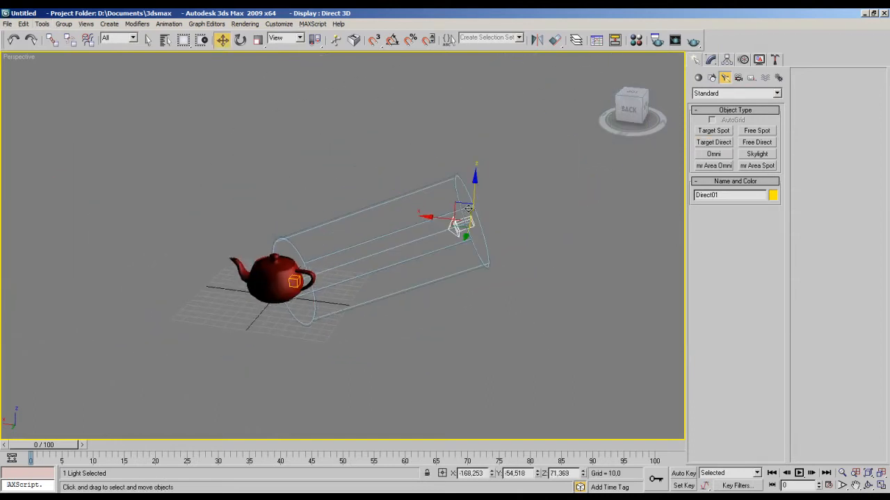
{"action": "left_click_drag", "start_coordinate": [442, 218], "coordinate": [292, 88]}
{"action": "middle_click_drag", "start_coordinate": [368, 226], "coordinate": [312, 212], "text": "alt"}
{"action": "left_click_drag", "start_coordinate": [325, 118], "coordinate": [306, 121]}
{"action": "middle_click_drag", "start_coordinate": [321, 139], "coordinate": [466, 148], "text": "alt"}
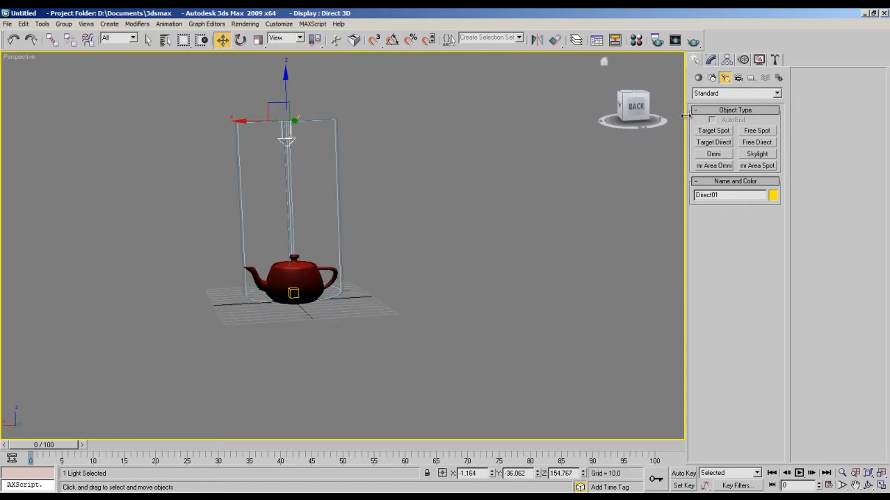
Create a large ground plane under the teapot, about 1227 long and 956 wide.
{"action": "left_click", "coordinate": [698, 77]}
{"action": "left_click", "coordinate": [757, 177]}
{"action": "left_click_drag", "start_coordinate": [89, 340], "coordinate": [449, 214]}
{"action": "middle_click_drag", "start_coordinate": [449, 214], "coordinate": [393, 259], "text": "alt"}
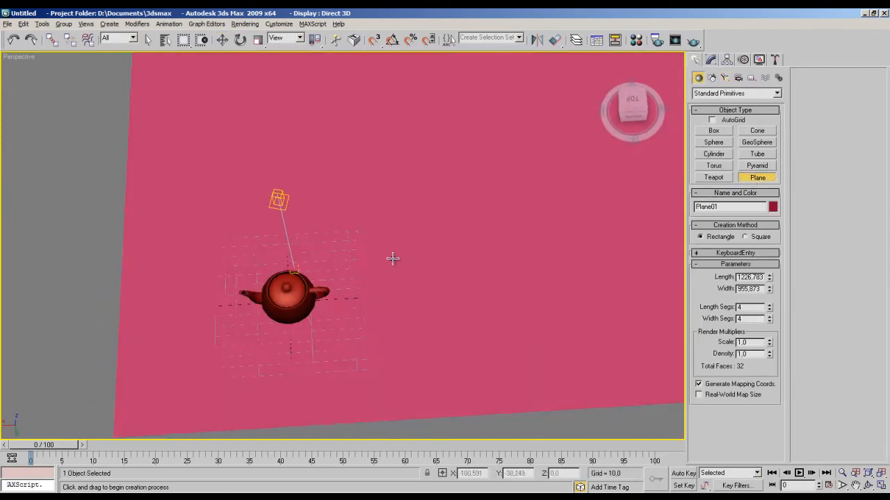
Render the teapot and plane from above, inspect the direct light's footprint, and close the rendered image.
{"action": "scroll", "coordinate": [383, 258], "scroll_direction": "up", "scroll_amount": 3}
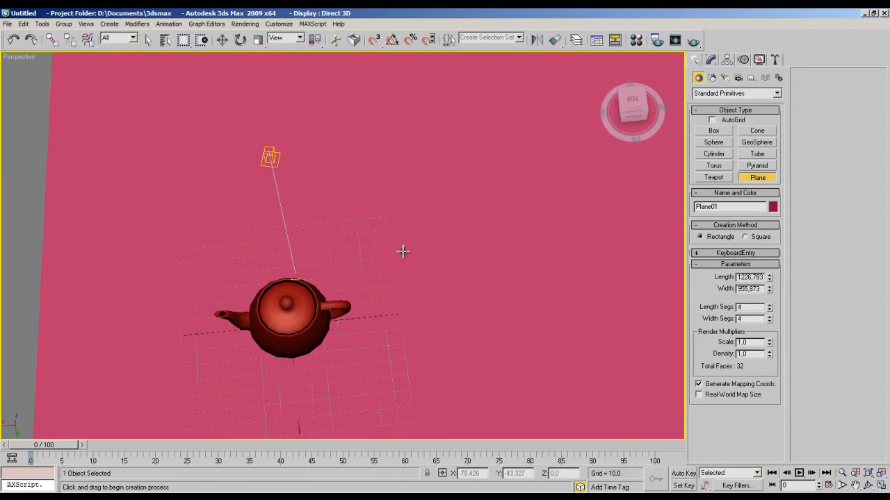
{"action": "key", "text": "shift+q"}
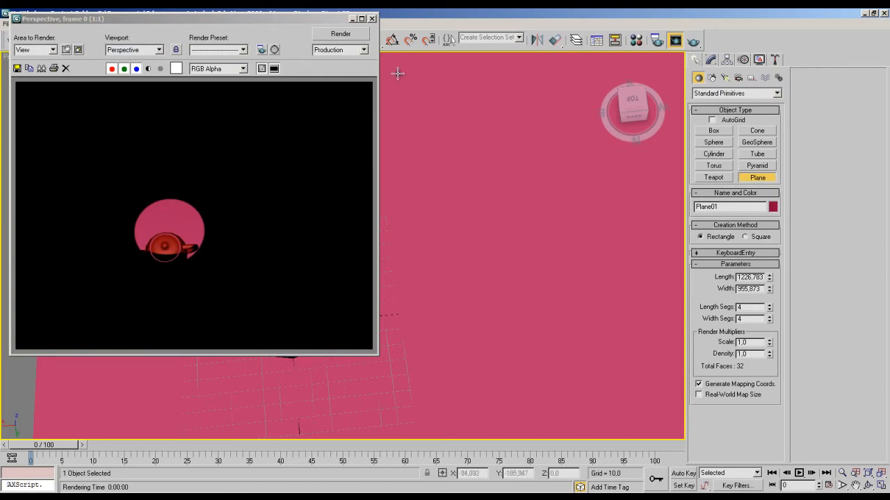
{"action": "left_click", "coordinate": [371, 18]}
Delete the ground plane and the direct light, leaving only the teapot in the scene.
{"action": "left_click", "coordinate": [71, 249]}
{"action": "right_click", "coordinate": [70, 249]}
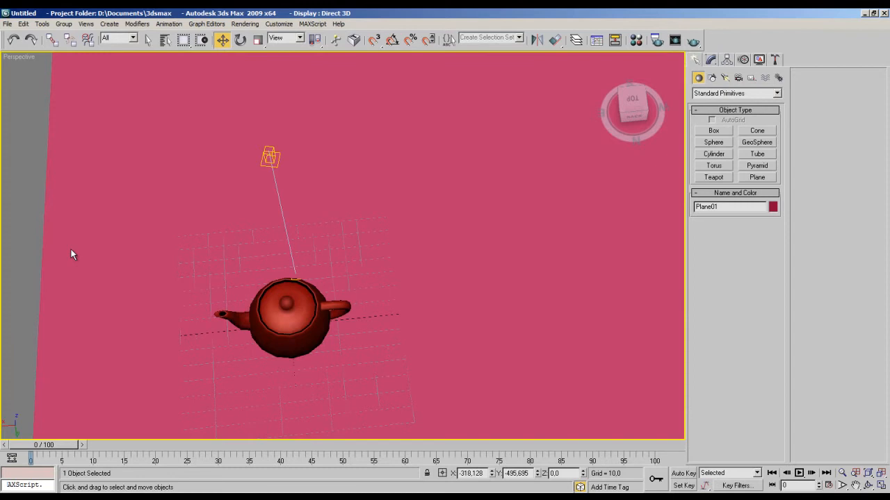
{"action": "middle_click_drag", "start_coordinate": [166, 257], "coordinate": [165, 199], "text": "alt"}
{"action": "left_click", "coordinate": [279, 69]}
{"action": "key", "text": "Delete"}
Create a standard Omni light beside the teapot and raise it to a height of about 93.
{"action": "left_click", "coordinate": [725, 77]}
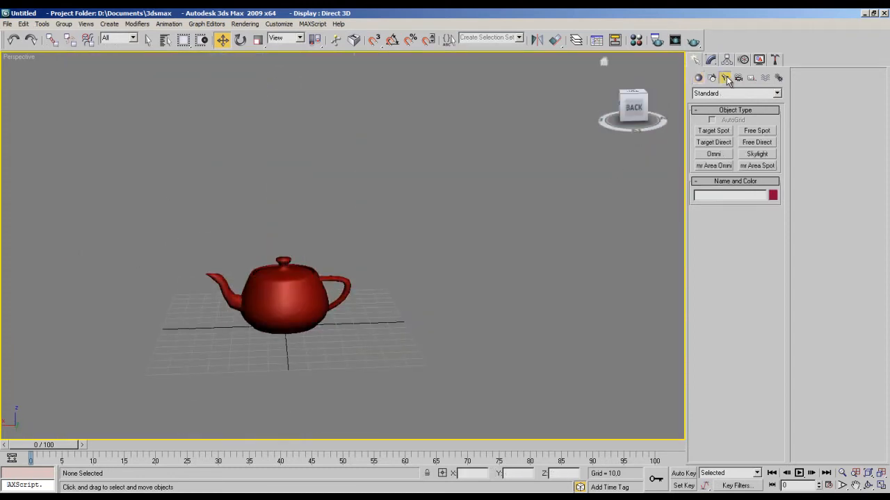
{"action": "left_click", "coordinate": [714, 154]}
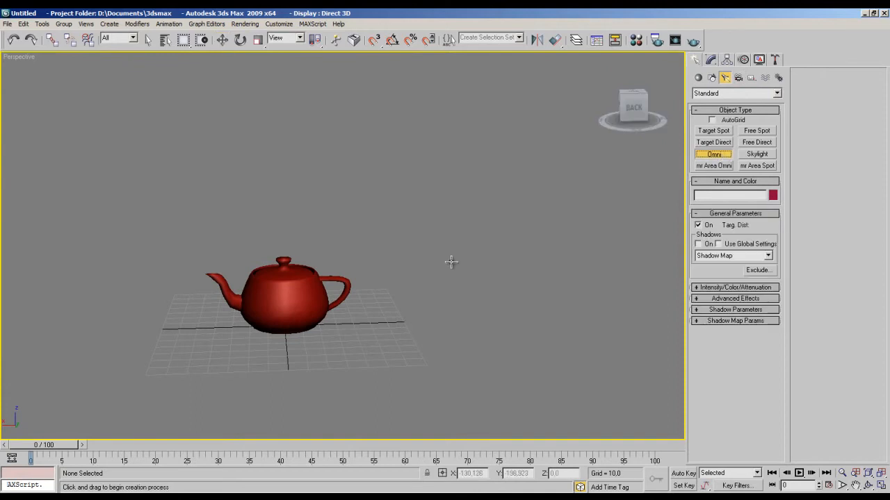
{"action": "middle_click_drag", "start_coordinate": [449, 262], "coordinate": [437, 325], "text": "alt"}
{"action": "left_click", "coordinate": [432, 317]}
{"action": "key", "text": "w"}
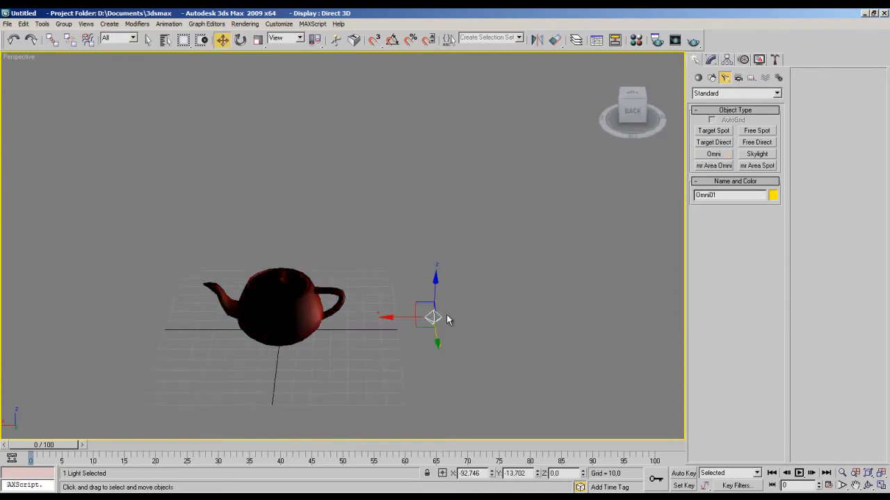
{"action": "left_click_drag", "start_coordinate": [441, 300], "coordinate": [442, 160]}
Shift the teapot slightly across the ground to about X 9, Y -5 under the Omni light.
{"action": "middle_click_drag", "start_coordinate": [447, 193], "coordinate": [363, 226], "text": "alt"}
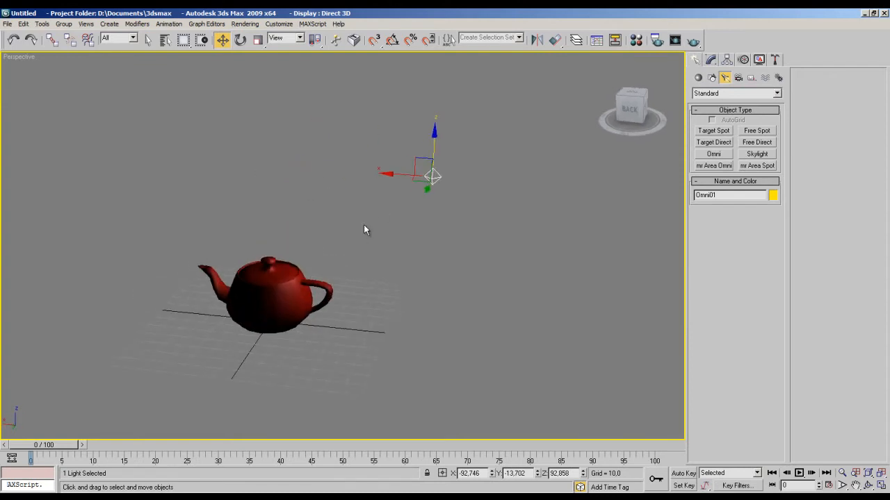
{"action": "left_click", "coordinate": [256, 287]}
{"action": "mouse_move", "coordinate": [250, 321]}
{"action": "left_mouse_down"}
{"action": "mouse_move", "coordinate": [438, 209]}
{"action": "mouse_move", "coordinate": [598, 313]}
{"action": "mouse_move", "coordinate": [467, 386]}
{"action": "mouse_move", "coordinate": [261, 334]}
{"action": "mouse_move", "coordinate": [231, 245]}
{"action": "mouse_move", "coordinate": [299, 161]}
{"action": "mouse_move", "coordinate": [470, 165]}
{"action": "mouse_move", "coordinate": [326, 159]}
{"action": "mouse_move", "coordinate": [332, 387]}
{"action": "mouse_move", "coordinate": [524, 265]}
{"action": "mouse_move", "coordinate": [236, 342]}
{"action": "mouse_move", "coordinate": [241, 326]}
{"action": "left_mouse_up"}
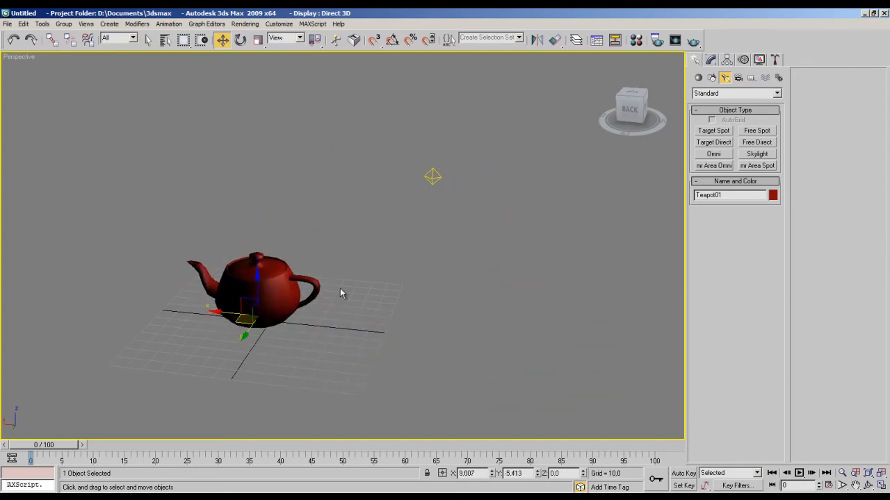
Replace the Omni light with a Skylight placed on the ground beside the teapot's handle.
{"action": "left_click", "coordinate": [432, 176]}
{"action": "middle_click_drag", "start_coordinate": [324, 267], "coordinate": [358, 277], "text": "alt"}
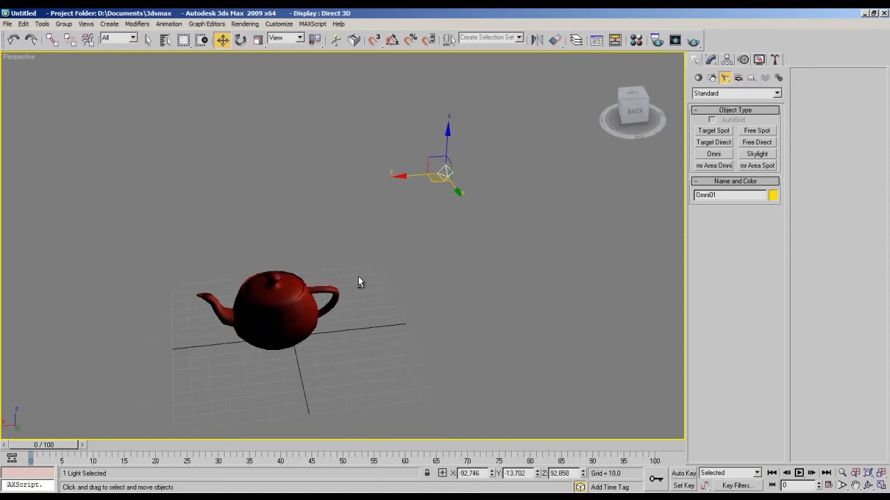
{"action": "key", "text": "Delete"}
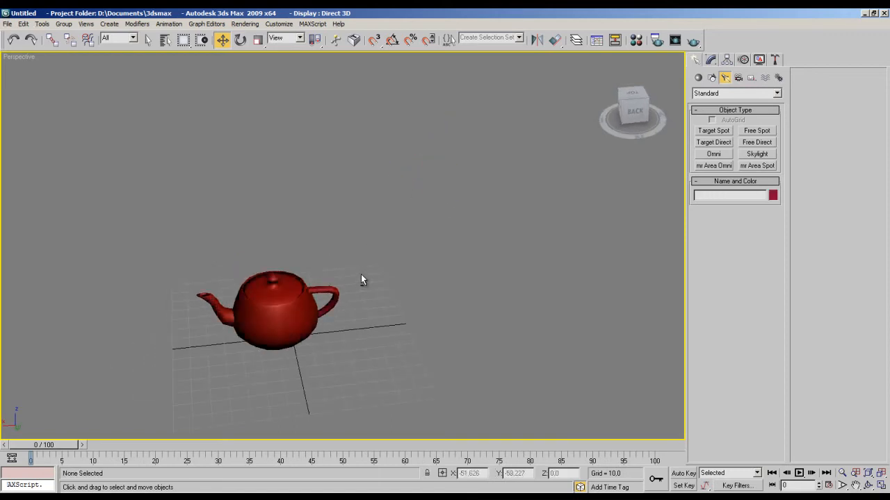
{"action": "left_click", "coordinate": [386, 310]}
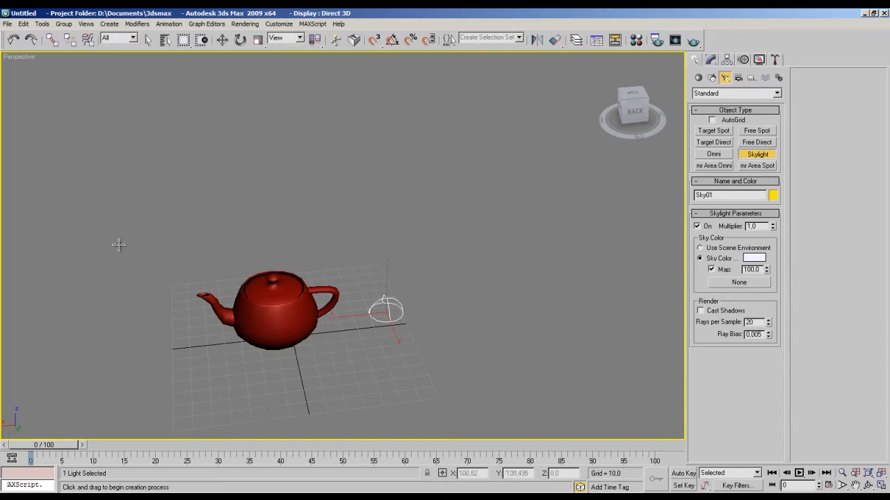
Replace the Skylight with a Free Spot light placed beside the teapot's handle.
{"action": "key", "text": "Delete"}
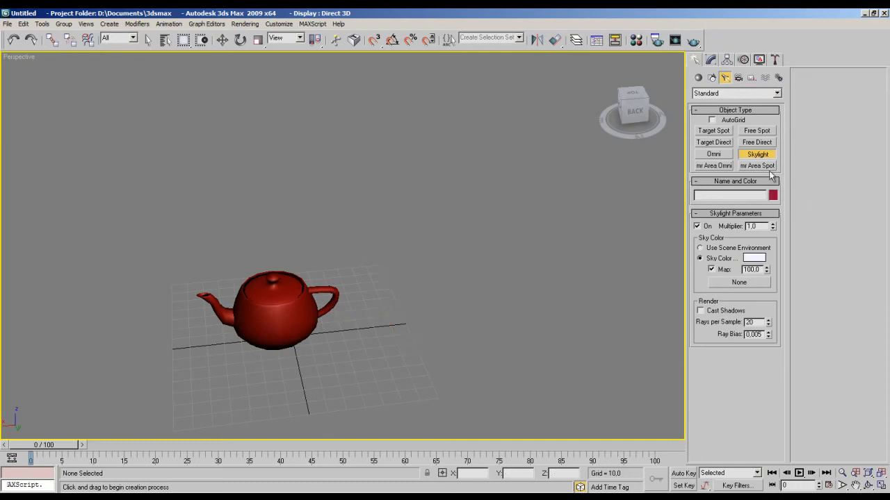
{"action": "left_click", "coordinate": [724, 132]}
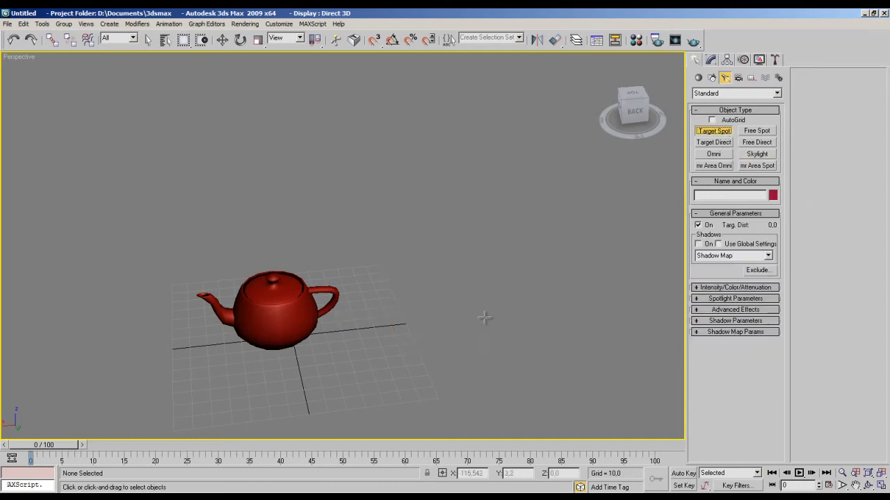
{"action": "left_click", "coordinate": [751, 135]}
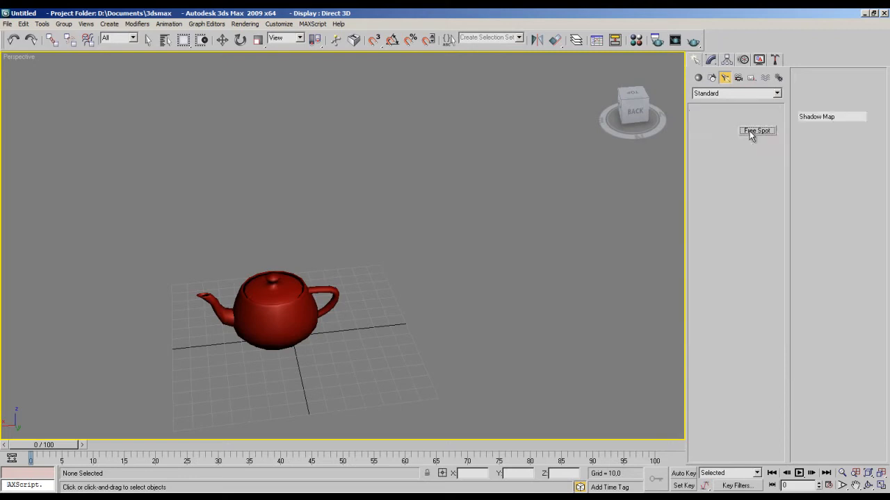
{"action": "left_click", "coordinate": [393, 325]}
Move the Free Spot light beside the teapot and rotate it about -64 degrees around Y, toward the teapot.
{"action": "left_click_drag", "start_coordinate": [379, 328], "coordinate": [421, 268]}
{"action": "scroll", "coordinate": [429, 270], "scroll_direction": "down", "scroll_amount": 2}
{"action": "key", "text": "w"}
{"action": "key", "text": "e"}
{"action": "left_click_drag", "start_coordinate": [379, 232], "coordinate": [487, 232]}
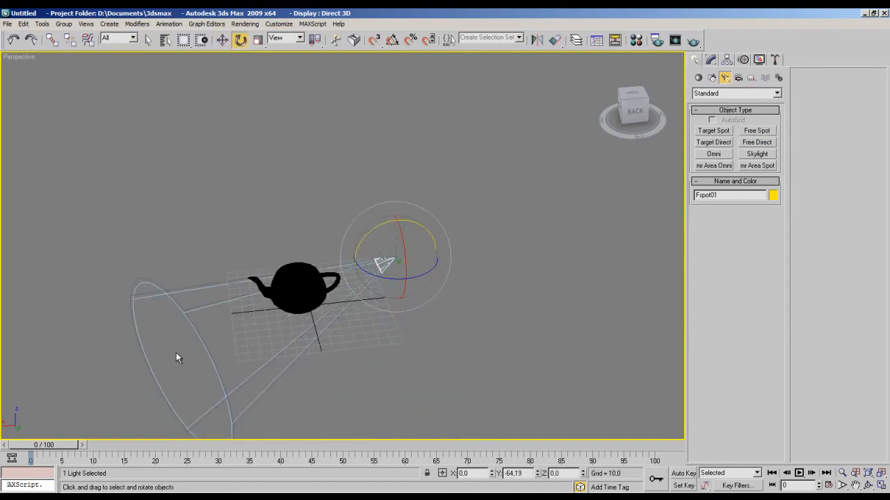
Replace the Free Spot light with a Target Spot placed beyond the teapot's handle and aimed at the teapot.
{"action": "left_click_drag", "start_coordinate": [377, 275], "coordinate": [352, 258]}
{"action": "key", "text": "ctrl+z"}
{"action": "key", "text": "Delete"}
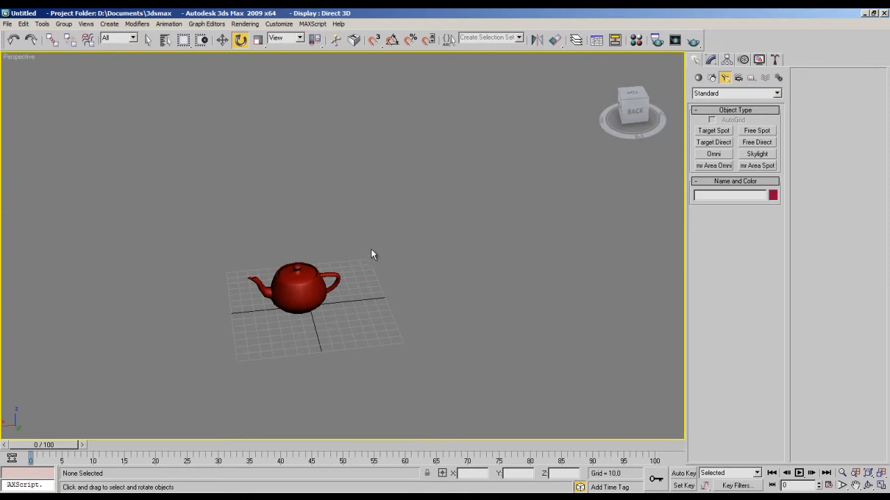
{"action": "left_click", "coordinate": [710, 134]}
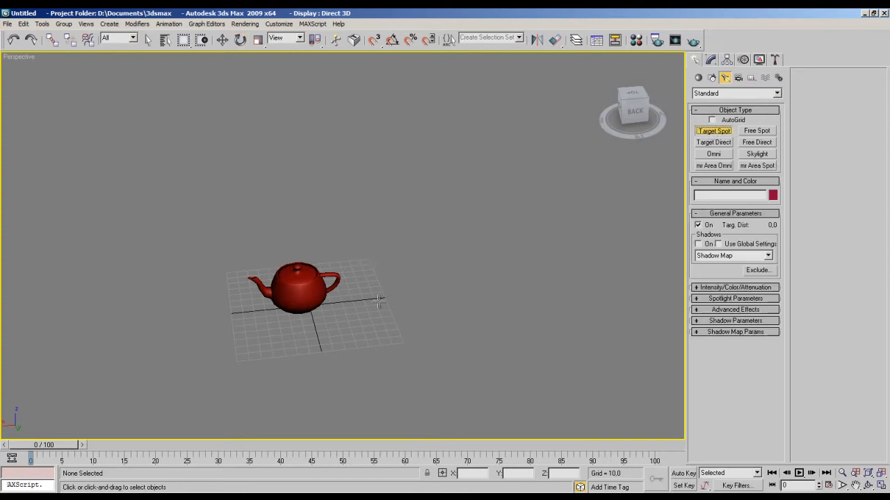
{"action": "left_click_drag", "start_coordinate": [544, 253], "coordinate": [304, 290]}
Raise the Target Spot above the ground and move it to about X -169, Y 13, Z 168.
{"action": "middle_click_drag", "start_coordinate": [556, 381], "coordinate": [493, 353], "text": "alt"}
{"action": "key", "text": "w"}
{"action": "left_click_drag", "start_coordinate": [546, 336], "coordinate": [470, 98]}
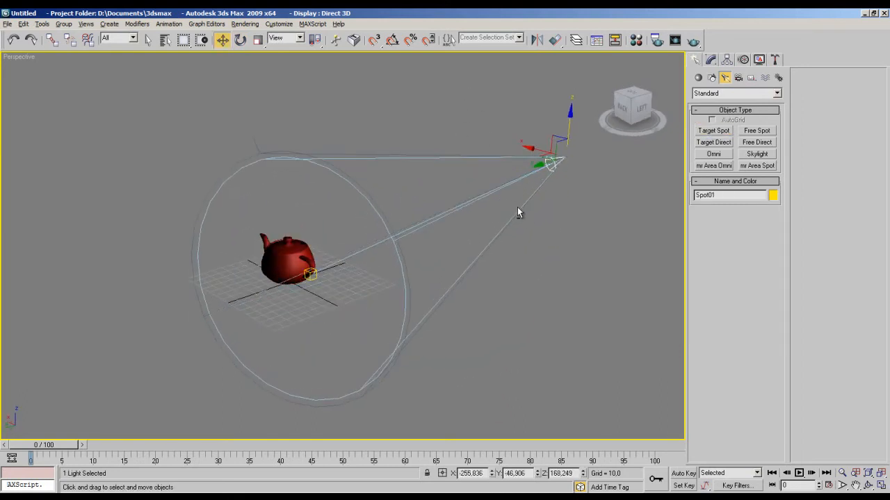
{"action": "middle_click_drag", "start_coordinate": [519, 210], "coordinate": [575, 171], "text": "alt"}
{"action": "left_click_drag", "start_coordinate": [600, 159], "coordinate": [468, 171]}
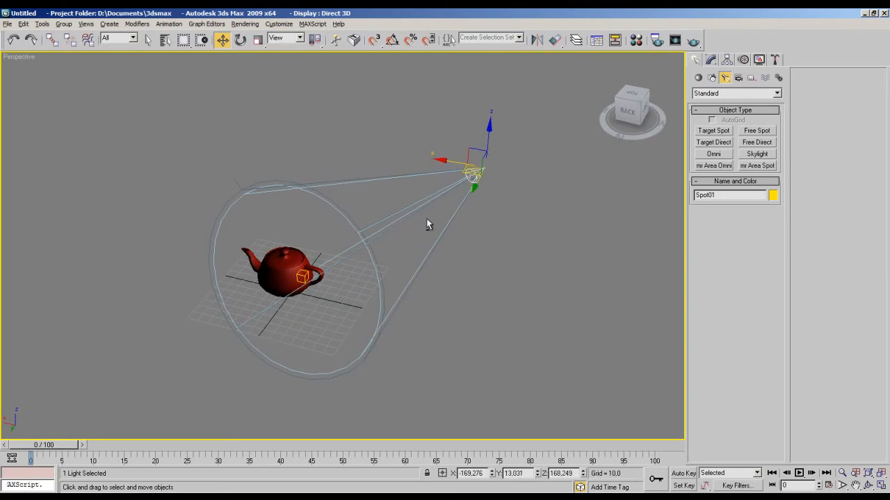
Create a ground plane under the teapot, about 324 long and 452 wide.
{"action": "middle_click_drag", "start_coordinate": [426, 218], "coordinate": [464, 191], "text": "alt"}
{"action": "left_click", "coordinate": [698, 77]}
{"action": "left_click", "coordinate": [756, 177]}
{"action": "middle_click_drag", "start_coordinate": [410, 292], "coordinate": [384, 307], "text": "alt"}
{"action": "left_click_drag", "start_coordinate": [121, 394], "coordinate": [493, 188]}
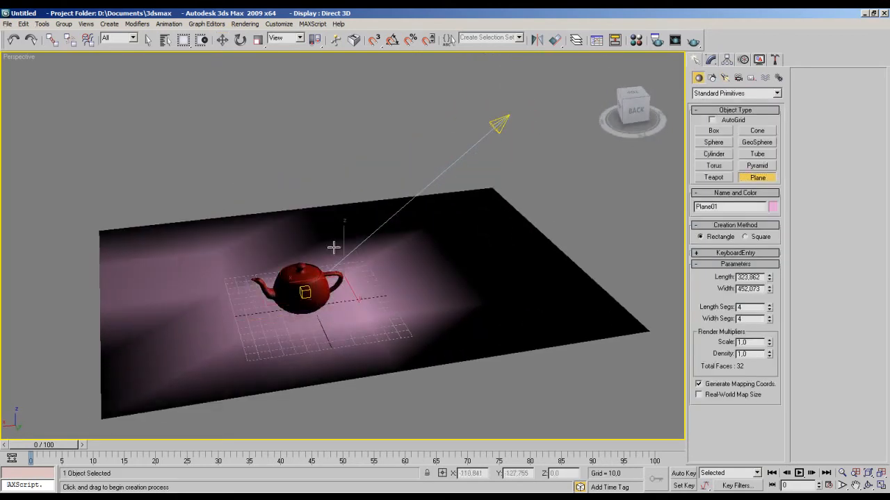
Set the ground plane's length segments to 100 and increase its width segments.
{"action": "middle_click_drag", "start_coordinate": [334, 247], "coordinate": [279, 256], "text": "alt"}
{"action": "scroll", "coordinate": [280, 256], "scroll_direction": "up", "scroll_amount": 3}
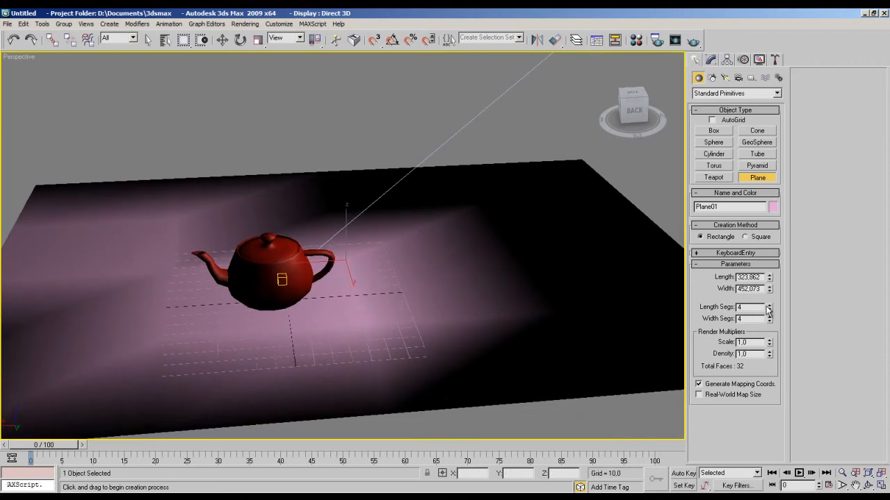
{"action": "left_click", "coordinate": [768, 304]}
{"action": "left_click", "coordinate": [769, 305]}
{"action": "left_click", "coordinate": [769, 317]}
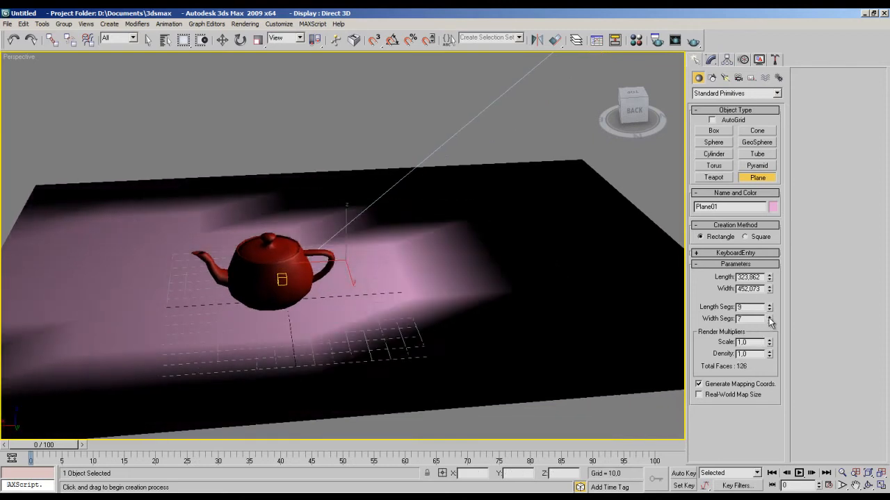
{"action": "left_click", "coordinate": [770, 317]}
{"action": "left_click", "coordinate": [769, 305]}
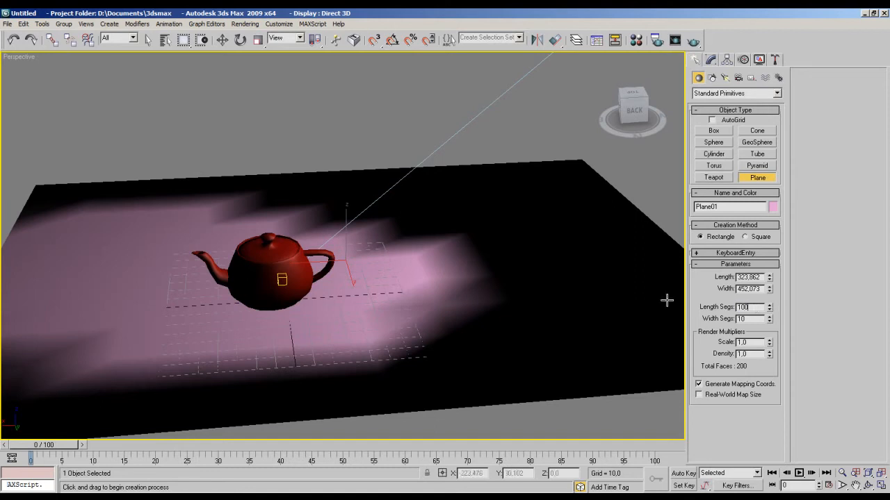
{"action": "key", "text": "Return"}
{"action": "key", "text": "Tab"}
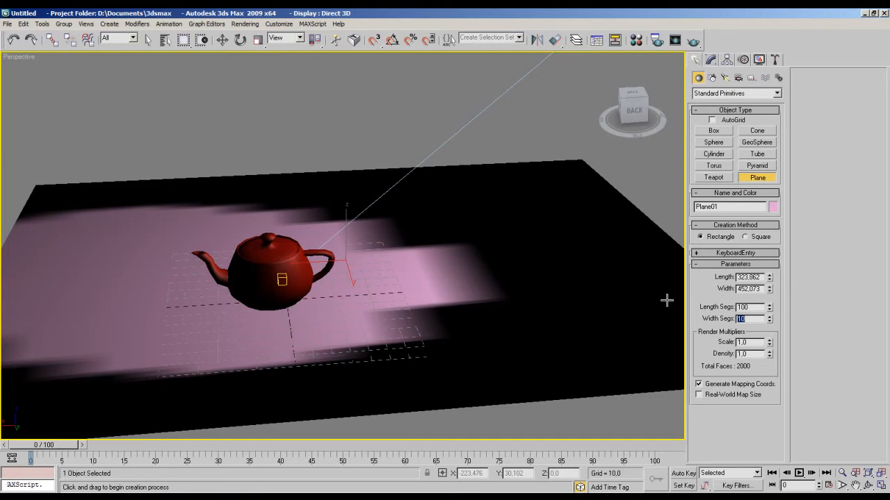
{"action": "key", "text": "Return"}
Move the spotlight closer to the teapot, to about X -108, Y 32, Z 130.
{"action": "middle_click_drag", "start_coordinate": [292, 212], "coordinate": [314, 271]}
{"action": "scroll", "coordinate": [343, 248], "scroll_direction": "down", "scroll_amount": 3}
{"action": "scroll", "coordinate": [338, 241], "scroll_direction": "up", "scroll_amount": 3}
{"action": "key", "text": "w"}
{"action": "left_click", "coordinate": [610, 71]}
{"action": "left_click_drag", "start_coordinate": [610, 71], "coordinate": [460, 172]}
{"action": "middle_click_drag", "start_coordinate": [460, 172], "coordinate": [553, 142], "text": "alt"}
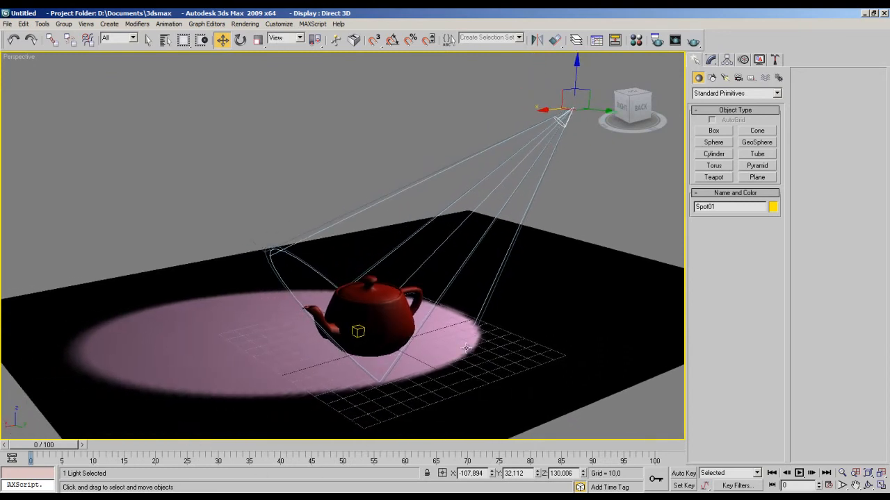
Open the spotlight's modifiable parameters and examine its name and the available light types.
{"action": "left_click", "coordinate": [724, 78]}
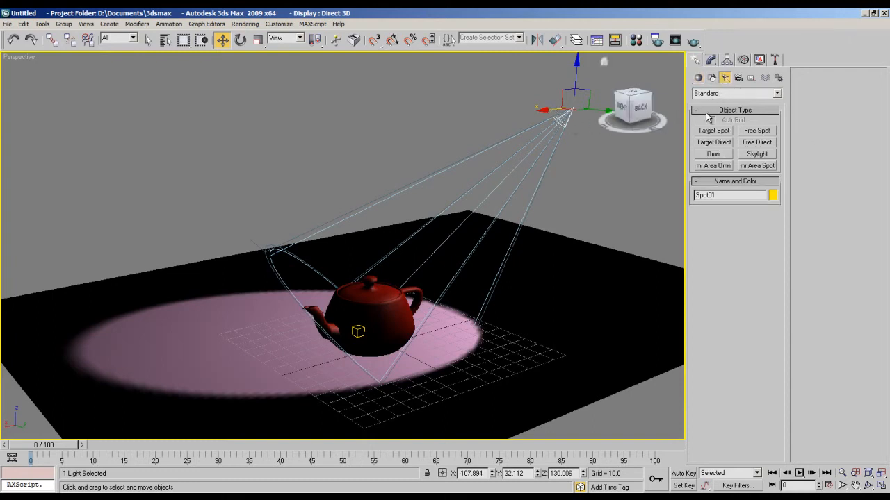
{"action": "left_click", "coordinate": [712, 61]}
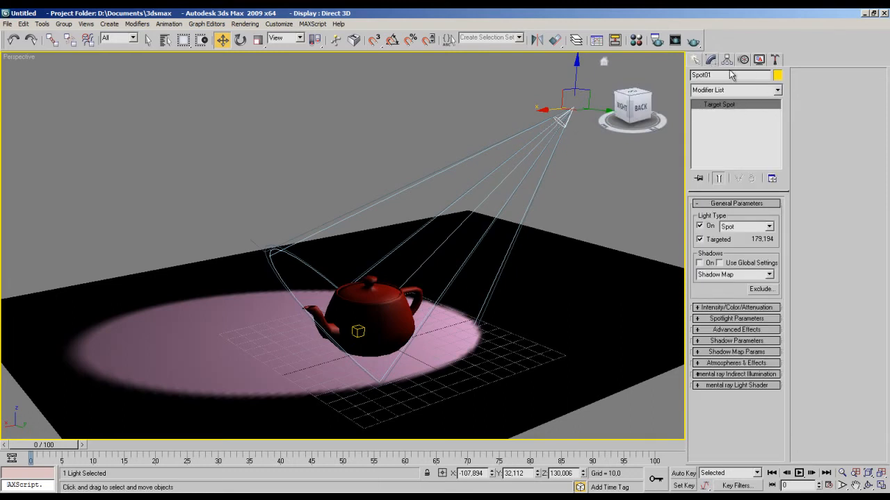
{"action": "double_click", "coordinate": [722, 74]}
{"action": "left_click", "coordinate": [728, 136]}
{"action": "left_click", "coordinate": [729, 74]}
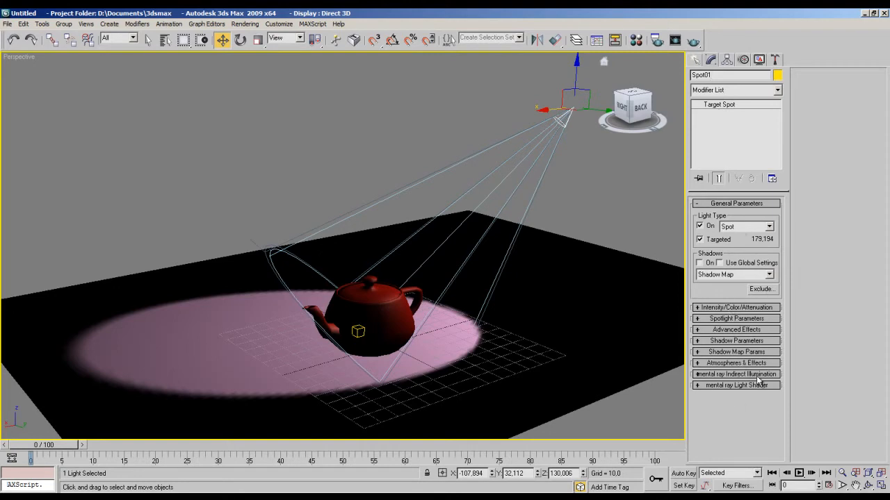
{"action": "left_click", "coordinate": [769, 227]}
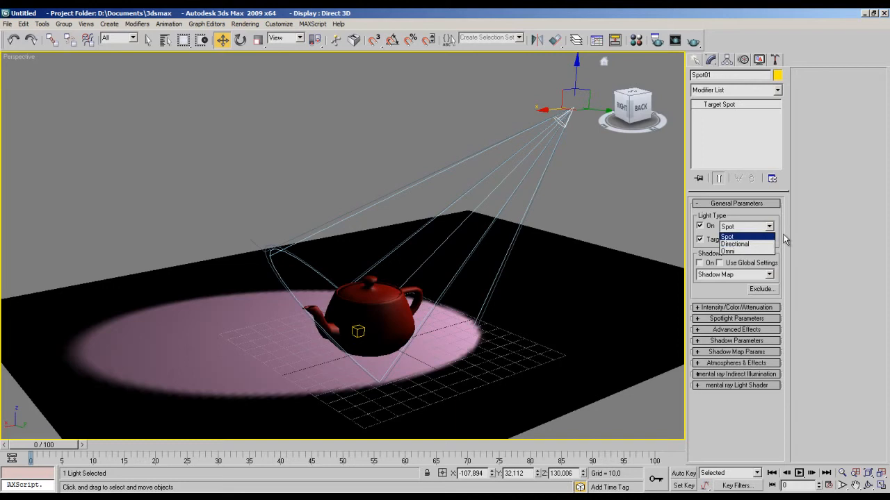
{"action": "left_click", "coordinate": [790, 236]}
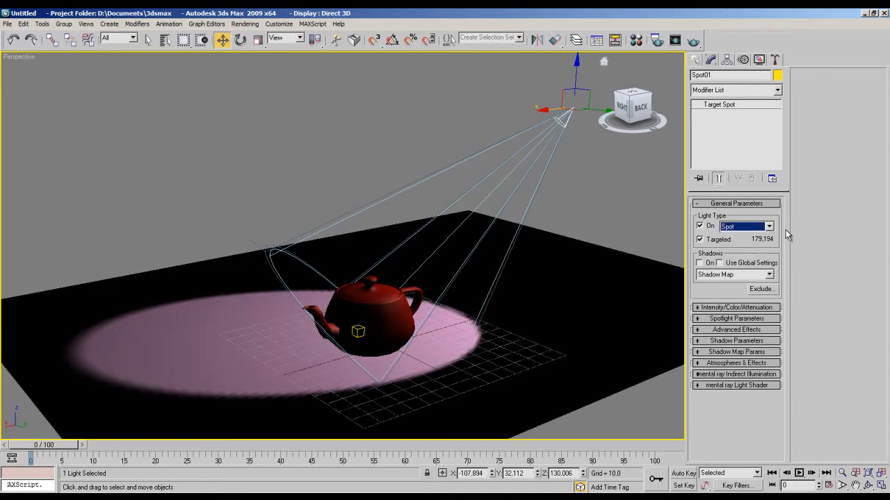
Switch the spotlight's On and Targeted options off and back on.
{"action": "left_click", "coordinate": [706, 227]}
{"action": "left_click", "coordinate": [700, 227]}
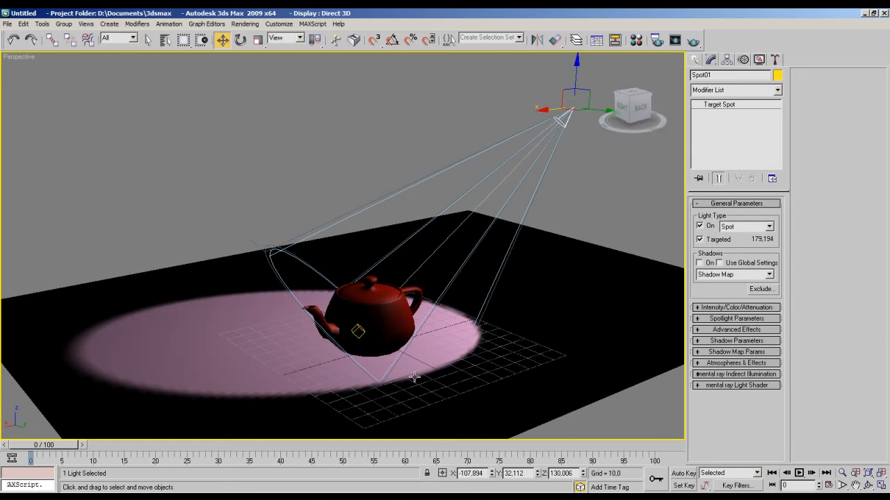
{"action": "left_click", "coordinate": [701, 240]}
{"action": "left_click", "coordinate": [701, 240]}
Enable the spotlight's shadows and move the light to about X -59, Y 3, Z 93.
{"action": "left_click", "coordinate": [700, 264]}
{"action": "middle_click_drag", "start_coordinate": [476, 288], "coordinate": [466, 289], "text": "alt"}
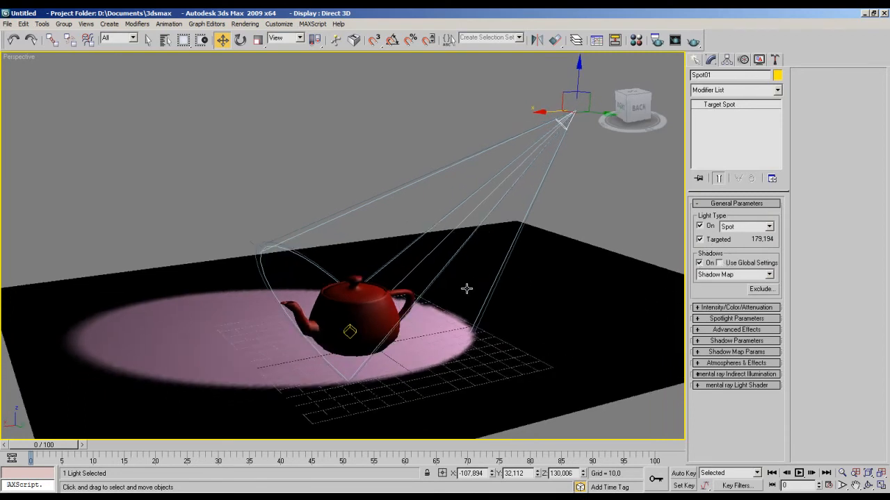
{"action": "middle_click_drag", "start_coordinate": [540, 194], "coordinate": [506, 209], "text": "alt"}
{"action": "left_click_drag", "start_coordinate": [548, 93], "coordinate": [450, 175]}
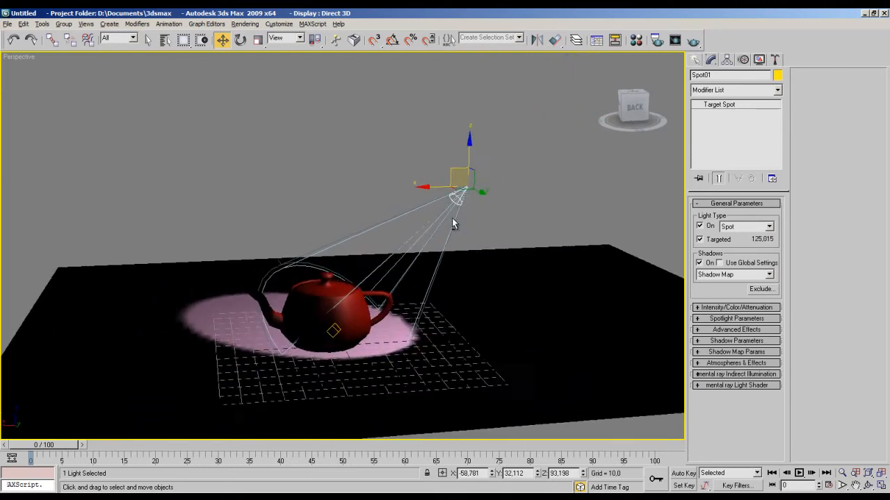
{"action": "middle_click_drag", "start_coordinate": [450, 175], "coordinate": [526, 292], "text": "alt"}
{"action": "left_click_drag", "start_coordinate": [526, 291], "coordinate": [496, 255]}
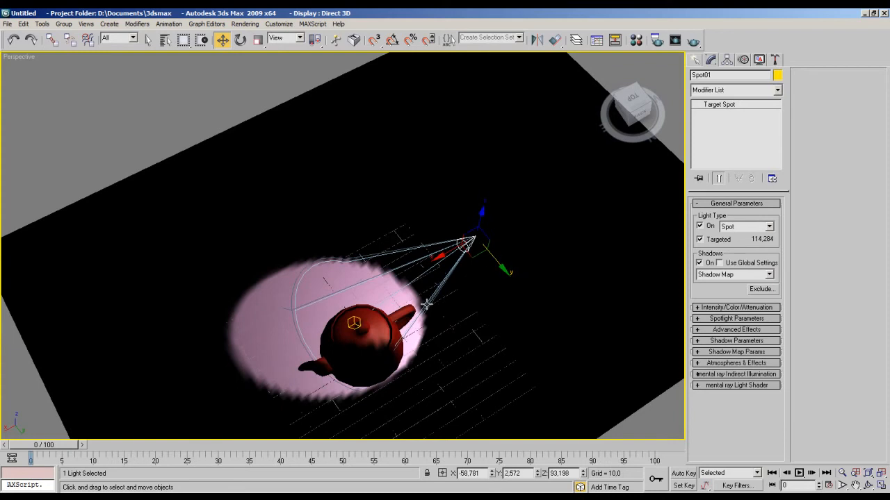
Move the spotlight's target along Y to about -9, toward the teapot's centre.
{"action": "left_click", "coordinate": [353, 326]}
{"action": "left_click", "coordinate": [352, 324]}
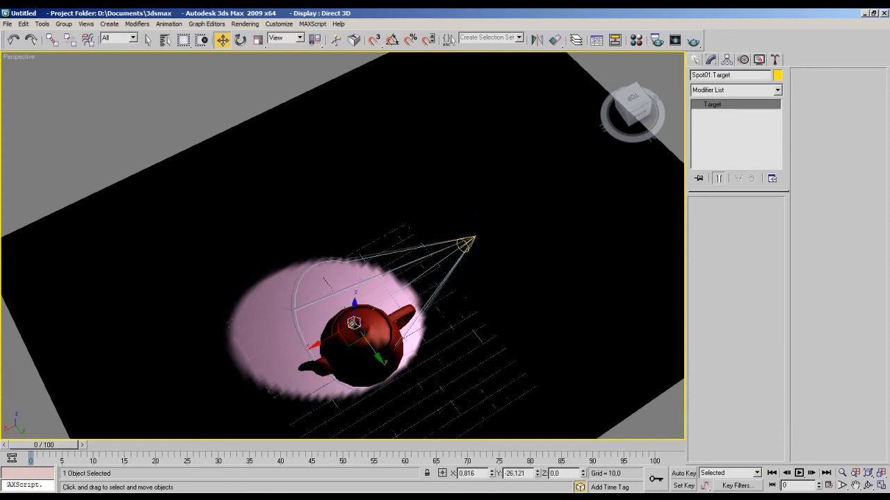
{"action": "left_click_drag", "start_coordinate": [373, 351], "coordinate": [391, 366]}
{"action": "middle_click_drag", "start_coordinate": [391, 366], "coordinate": [403, 273], "text": "alt"}
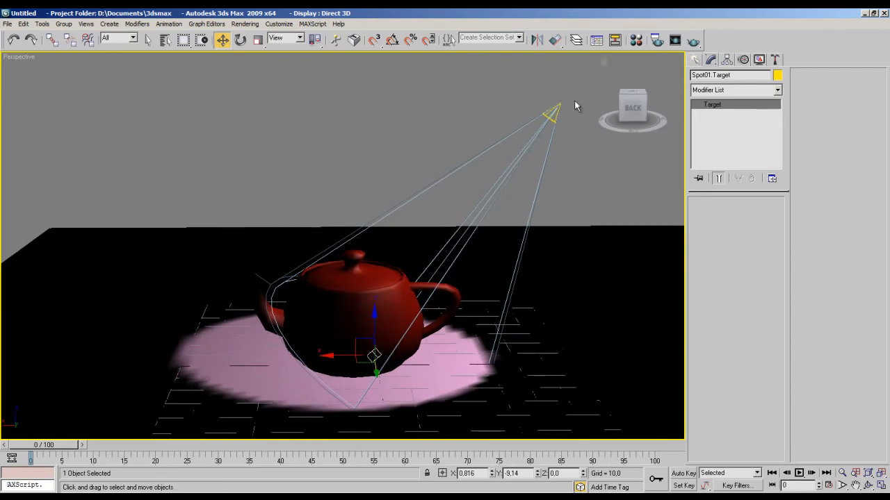
Render the teapot with the spotlight's shadows off and again with Shadow Map shadows enabled.
{"action": "left_click", "coordinate": [554, 111]}
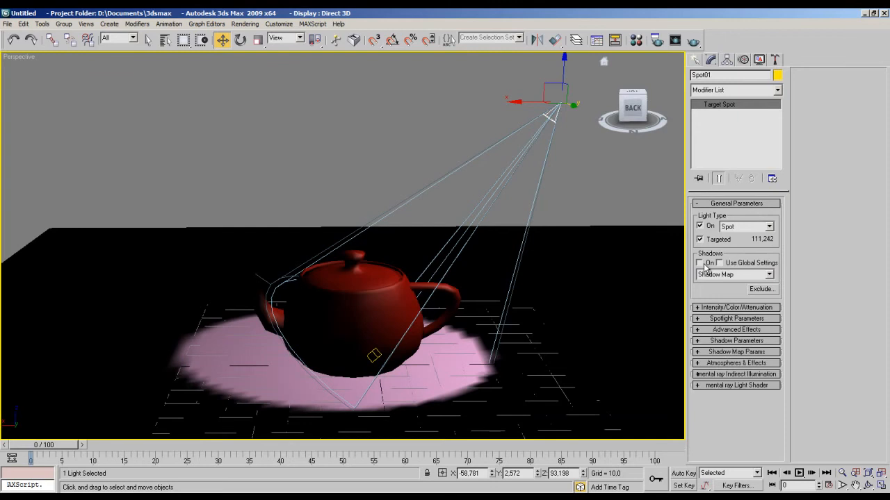
{"action": "key", "text": "shift+q"}
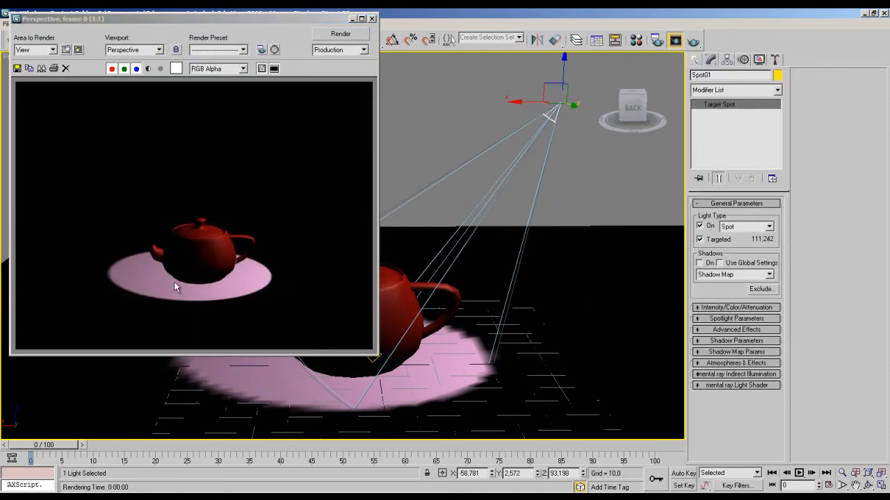
{"action": "left_click", "coordinate": [700, 263]}
{"action": "key", "text": "shift+q"}
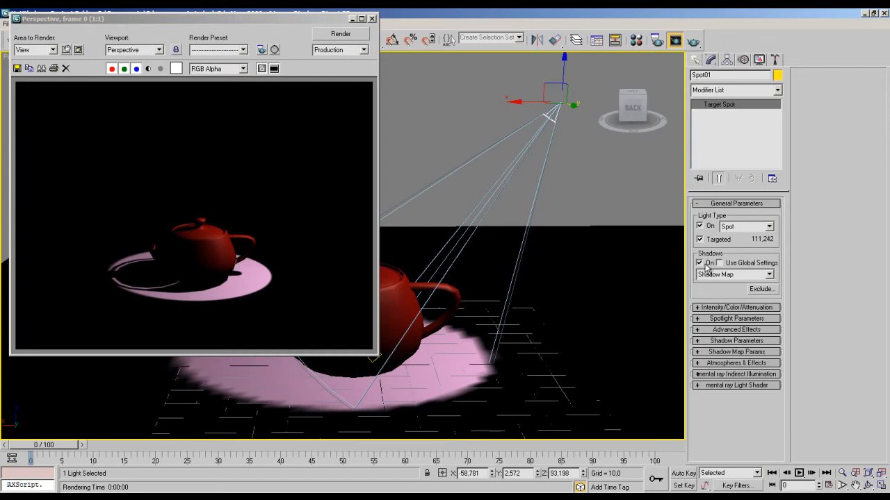
{"action": "left_click", "coordinate": [372, 19]}
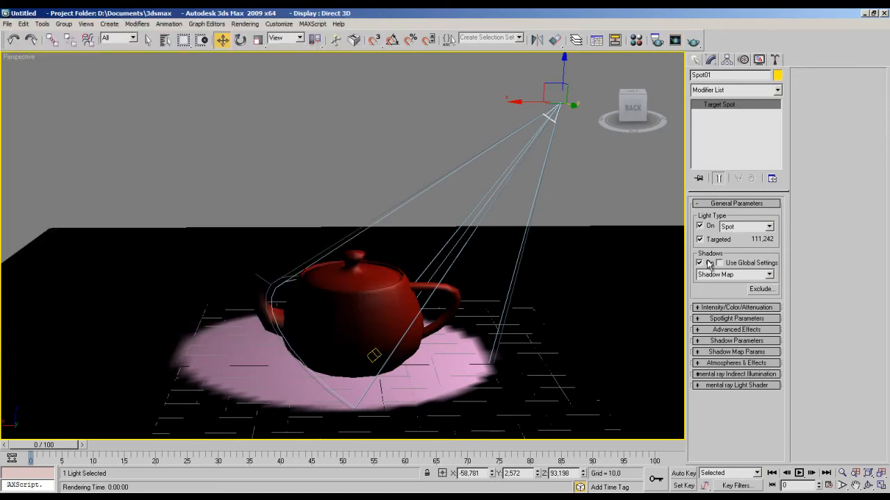
Raise the spotlight's intensity multiplier to about 6.9 and render the brighter result.
{"action": "left_click", "coordinate": [711, 308]}
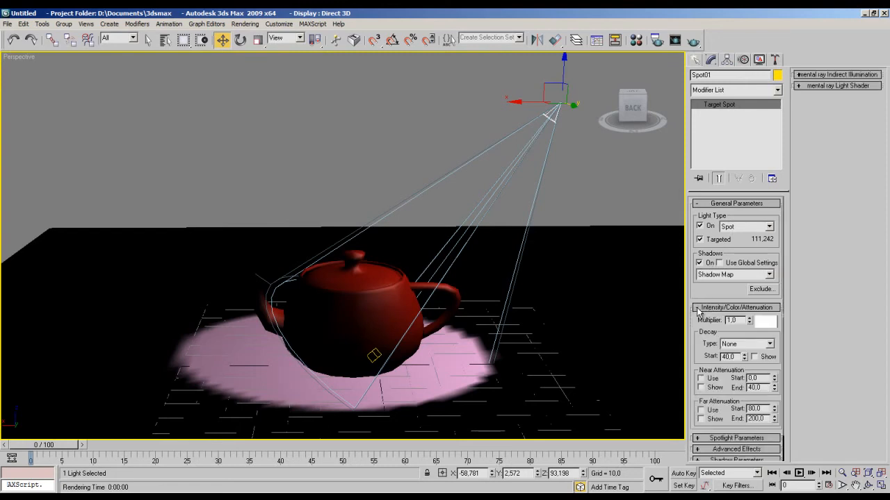
{"action": "scroll", "coordinate": [713, 327], "scroll_direction": "down", "scroll_amount": 1}
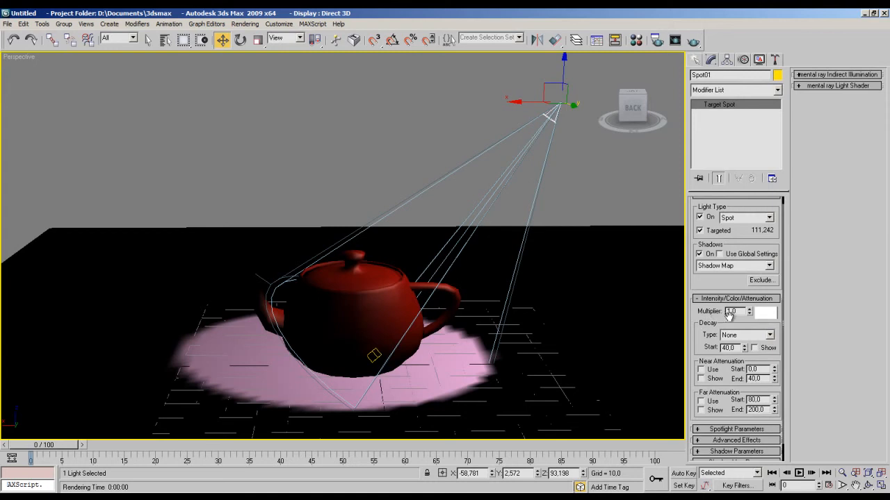
{"action": "left_click_drag", "start_coordinate": [750, 315], "coordinate": [745, 229]}
{"action": "key", "text": "shift+q"}
{"action": "left_click_drag", "start_coordinate": [749, 312], "coordinate": [732, 216]}
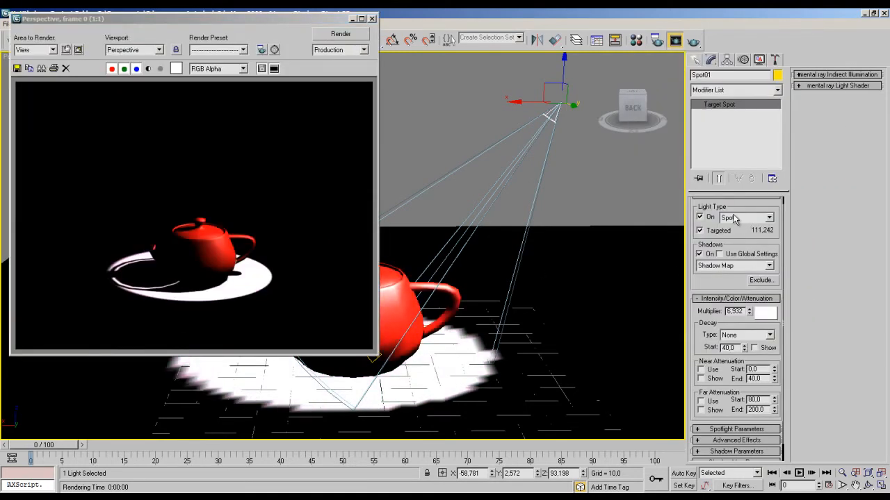
{"action": "key", "text": "shift+q"}
Set the spotlight's intensity multiplier to 1.
{"action": "double_click", "coordinate": [743, 312]}
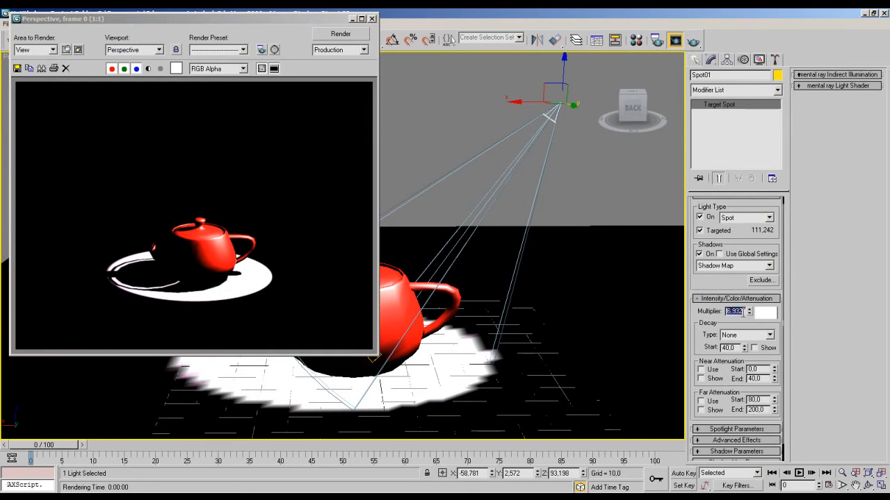
{"action": "type", "text": "1"}
{"action": "key", "text": "Return"}
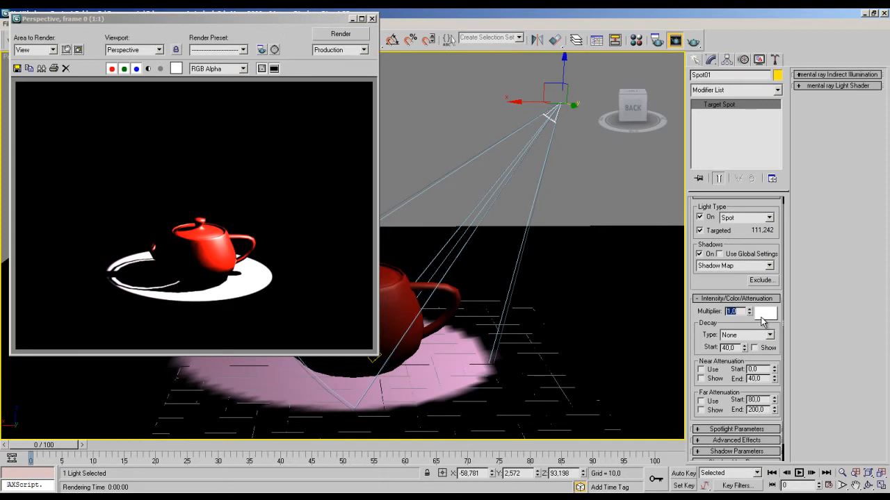
Change the spotlight's colour to cyan (hue 122, saturation 255, value 252) and render the view.
{"action": "left_click", "coordinate": [762, 318]}
{"action": "left_click_drag", "start_coordinate": [265, 99], "coordinate": [264, 77]}
{"action": "left_click_drag", "start_coordinate": [328, 93], "coordinate": [328, 76]}
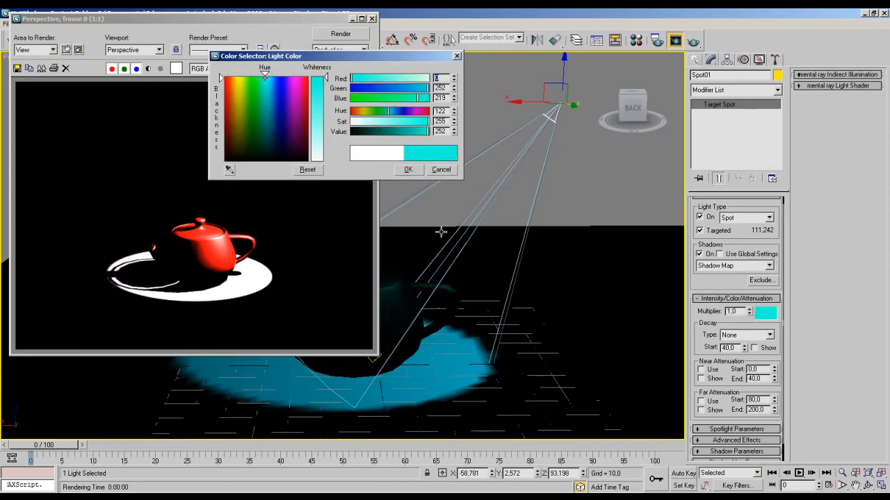
{"action": "left_click", "coordinate": [408, 170]}
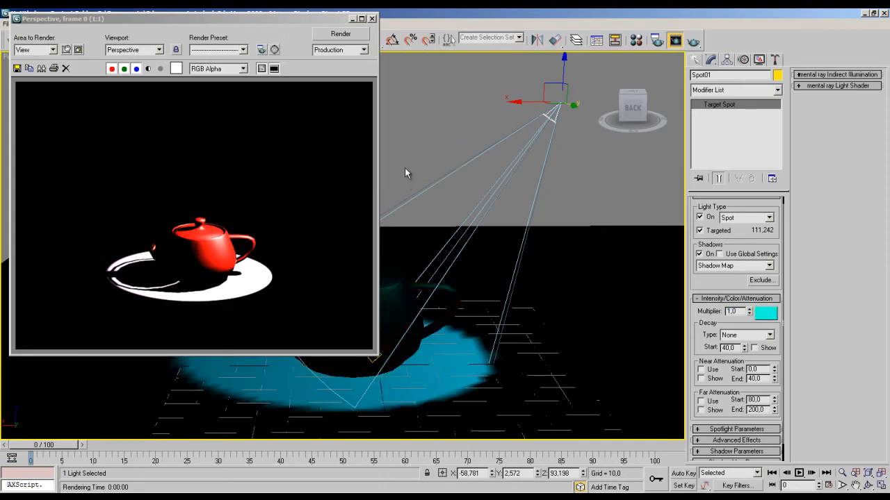
{"action": "key", "text": "F9"}
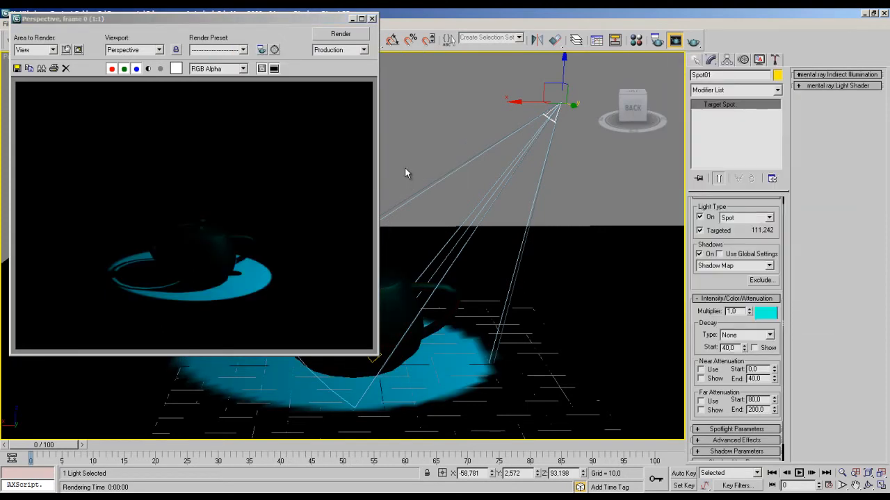
Restore the spotlight's colour to pure white (255, 255, 255).
{"action": "left_click", "coordinate": [761, 313]}
{"action": "left_click_drag", "start_coordinate": [317, 127], "coordinate": [319, 164]}
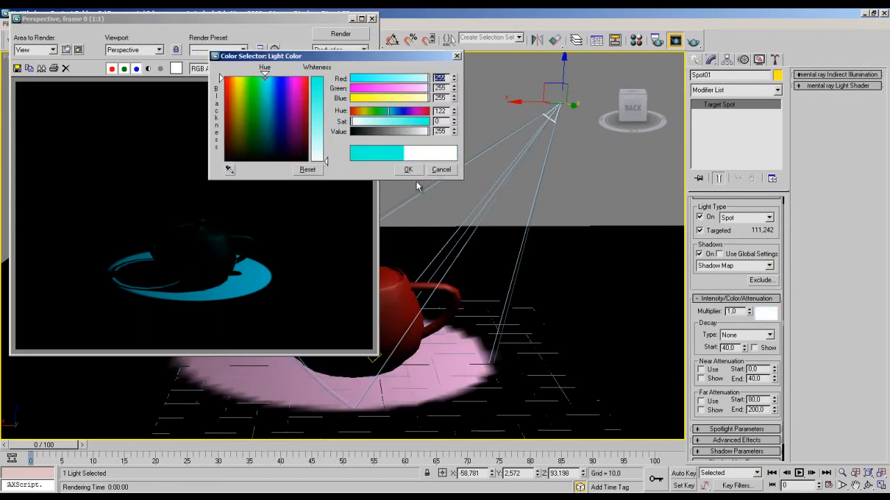
{"action": "left_click", "coordinate": [410, 170]}
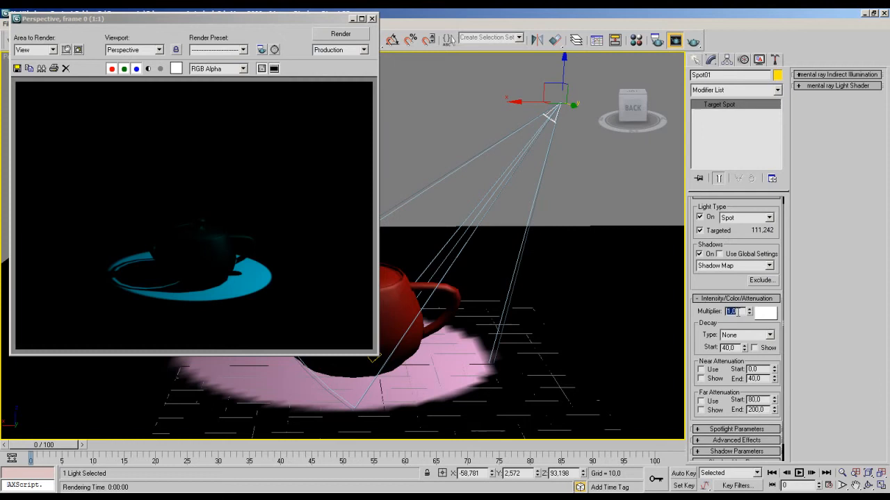
Set the spotlight's intensity multiplier to 2.
{"action": "type", "text": "2"}
{"action": "key", "text": "Return"}
{"action": "scroll", "coordinate": [703, 338], "scroll_direction": "down", "scroll_amount": 1}
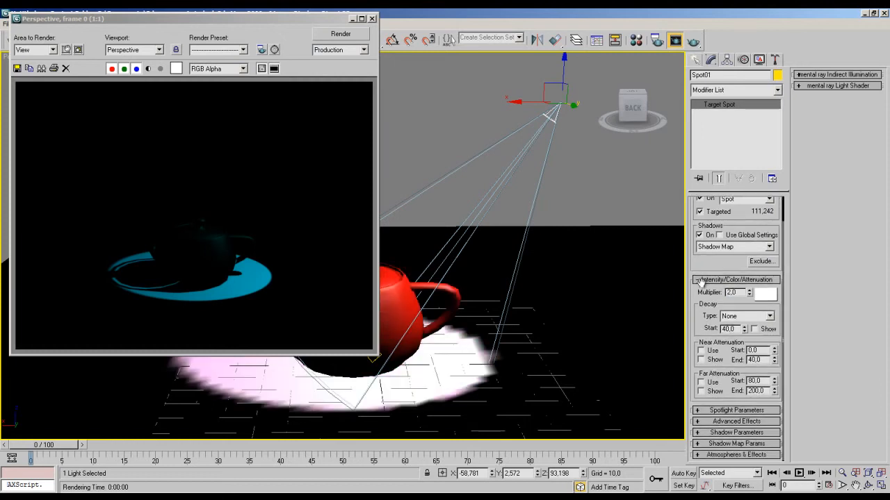
Test the spotlight's Inverse and Inverse Square decay types with renders and return the decay type to None.
{"action": "left_click", "coordinate": [732, 318]}
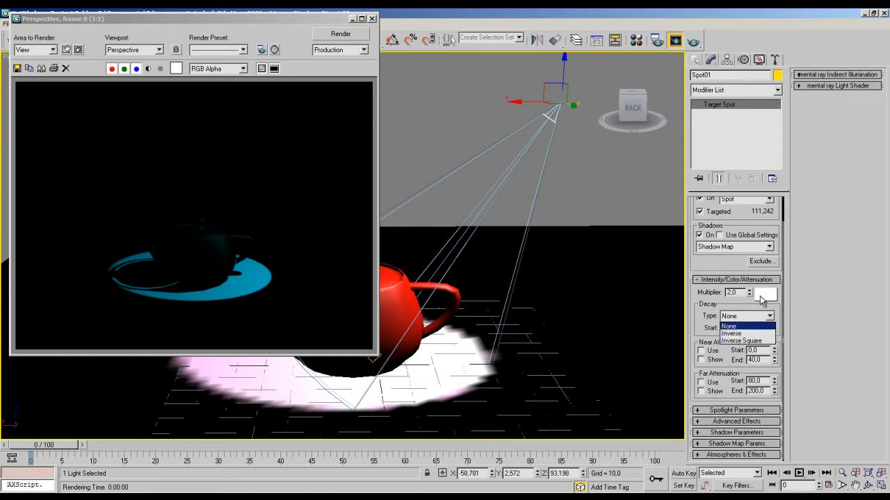
{"action": "left_click", "coordinate": [726, 327]}
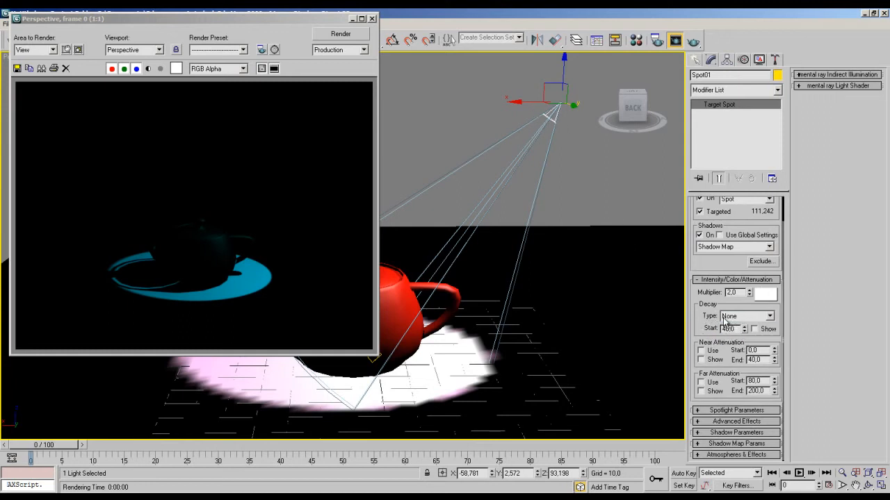
{"action": "left_click", "coordinate": [741, 317]}
{"action": "left_click", "coordinate": [738, 334]}
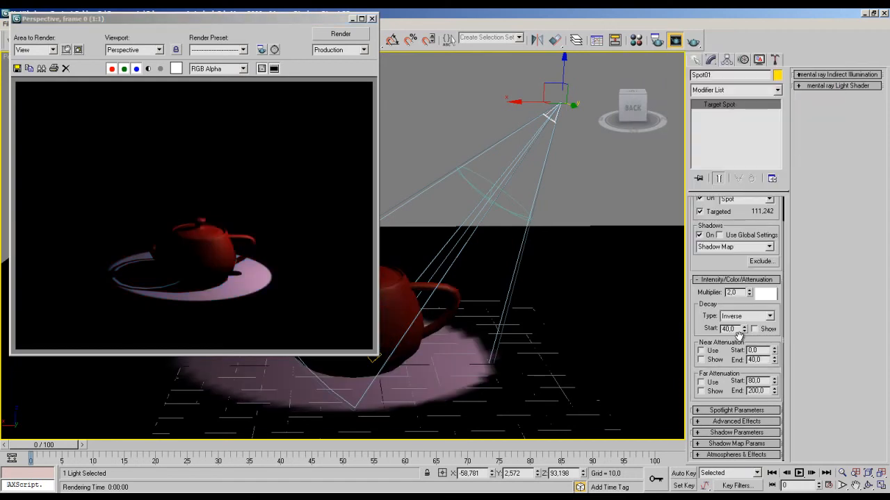
{"action": "left_click", "coordinate": [746, 318]}
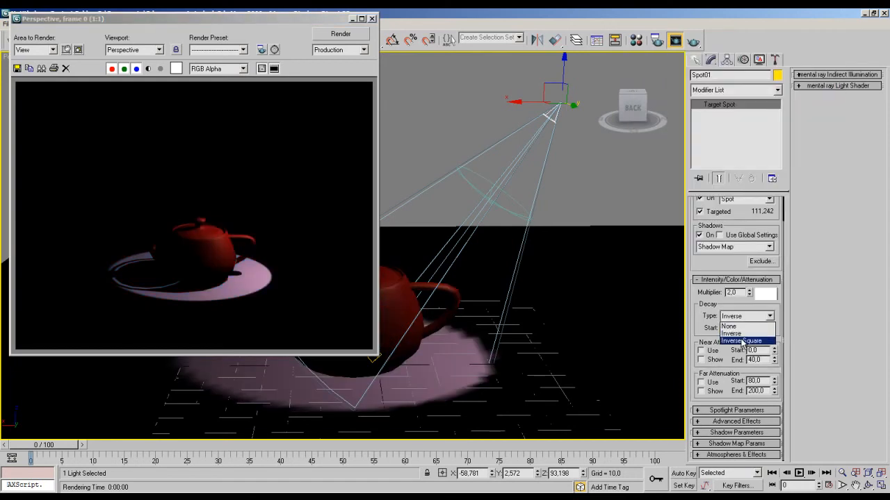
{"action": "left_click", "coordinate": [738, 341]}
{"action": "left_click", "coordinate": [740, 317]}
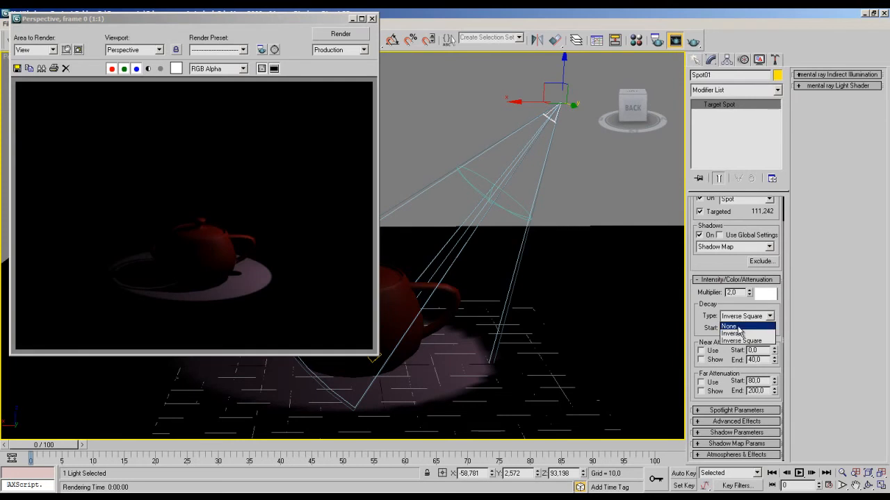
{"action": "left_click", "coordinate": [735, 327]}
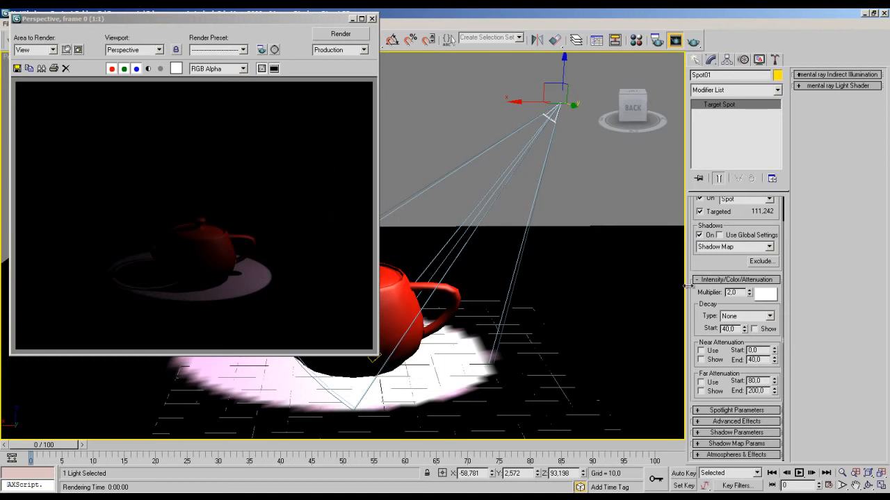
Enable Use and Show for both the near and far attenuation of the spotlight.
{"action": "left_click", "coordinate": [617, 324]}
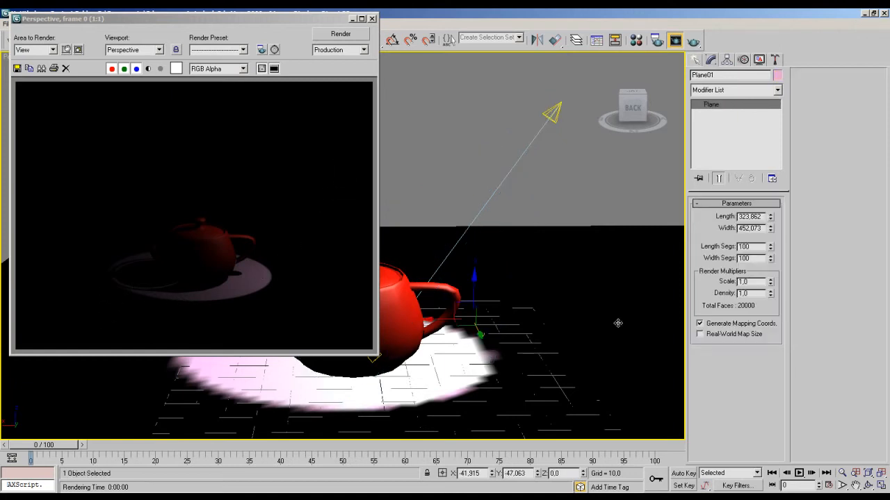
{"action": "left_click", "coordinate": [550, 121]}
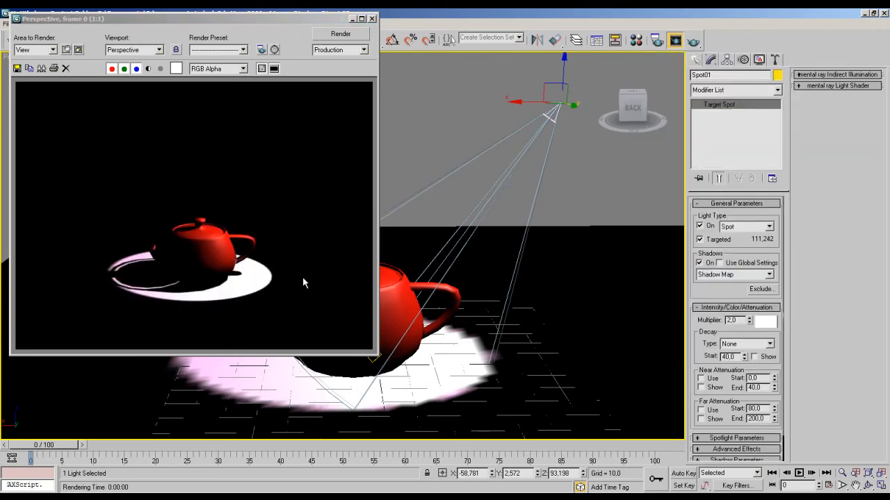
{"action": "scroll", "coordinate": [743, 333], "scroll_direction": "down", "scroll_amount": 1}
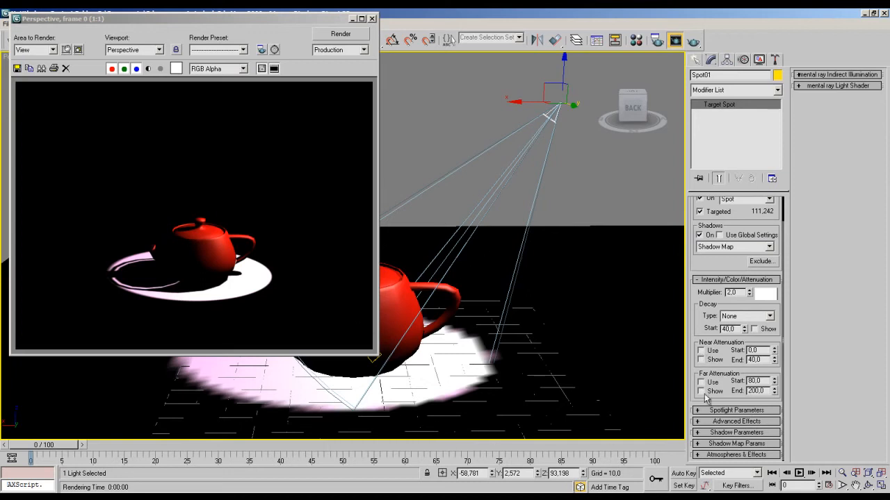
{"action": "left_click", "coordinate": [701, 351]}
{"action": "left_click", "coordinate": [372, 18]}
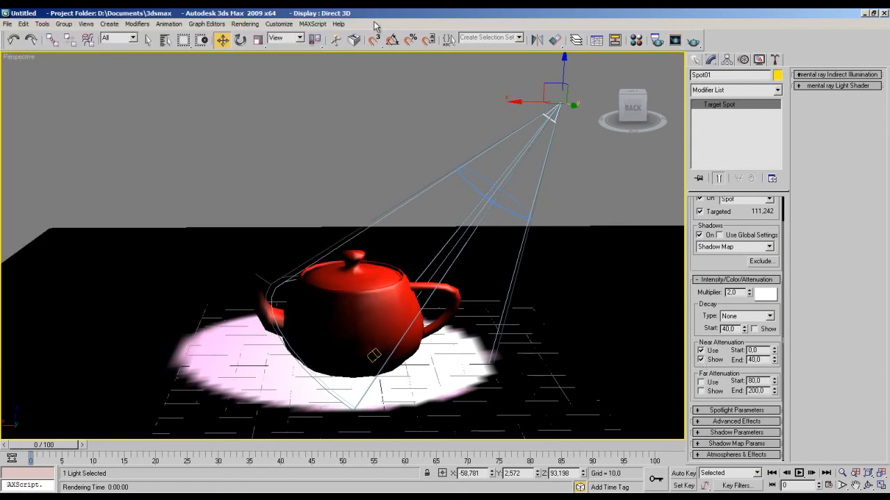
{"action": "left_click", "coordinate": [700, 381]}
{"action": "left_click", "coordinate": [701, 391]}
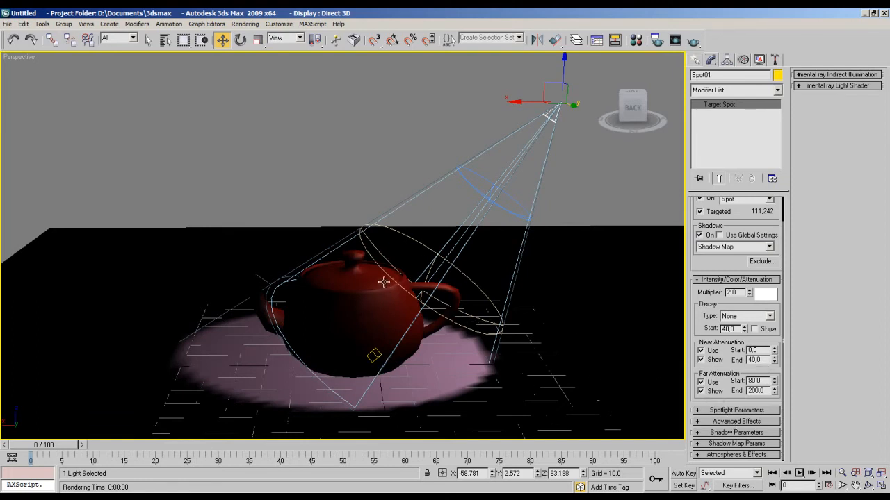
Set the near attenuation end and far attenuation start to about 78.1, the far end to 144, and render the view.
{"action": "left_click_drag", "start_coordinate": [773, 362], "coordinate": [771, 315]}
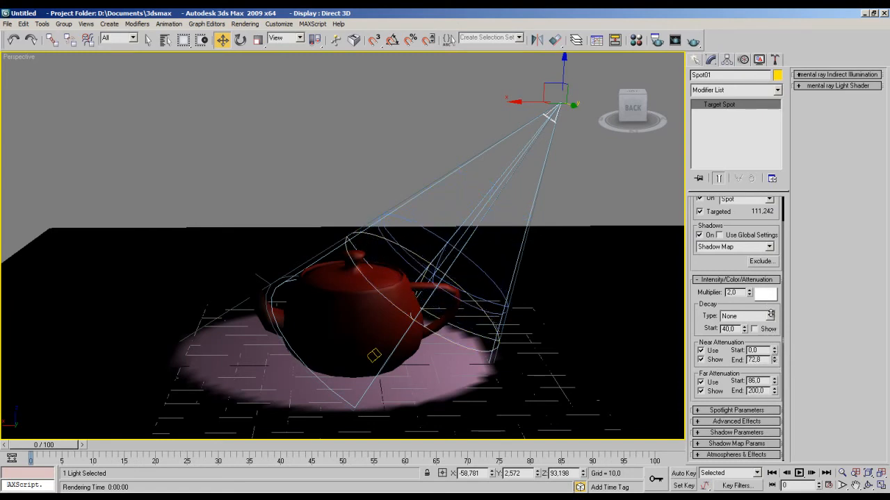
{"action": "left_click", "coordinate": [774, 389]}
{"action": "left_click", "coordinate": [775, 389]}
{"action": "left_click_drag", "start_coordinate": [776, 394], "coordinate": [761, 417]}
{"action": "left_click_drag", "start_coordinate": [773, 362], "coordinate": [776, 254]}
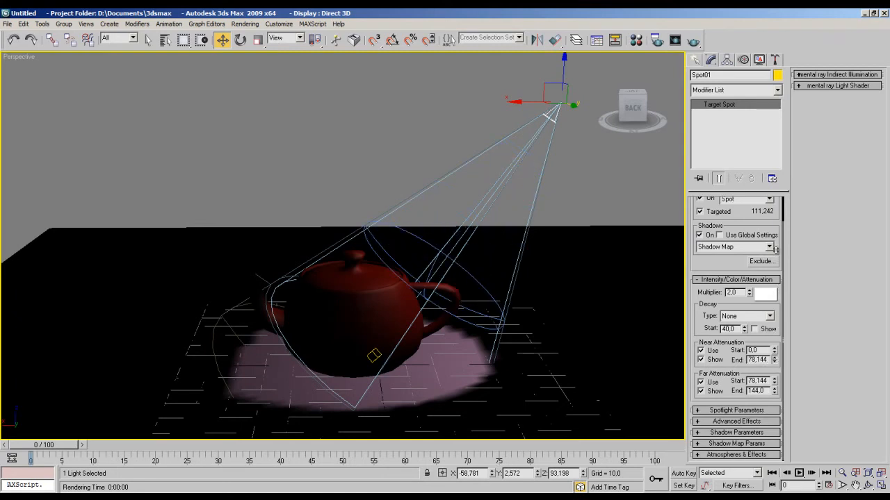
{"action": "key", "text": "shift+q"}
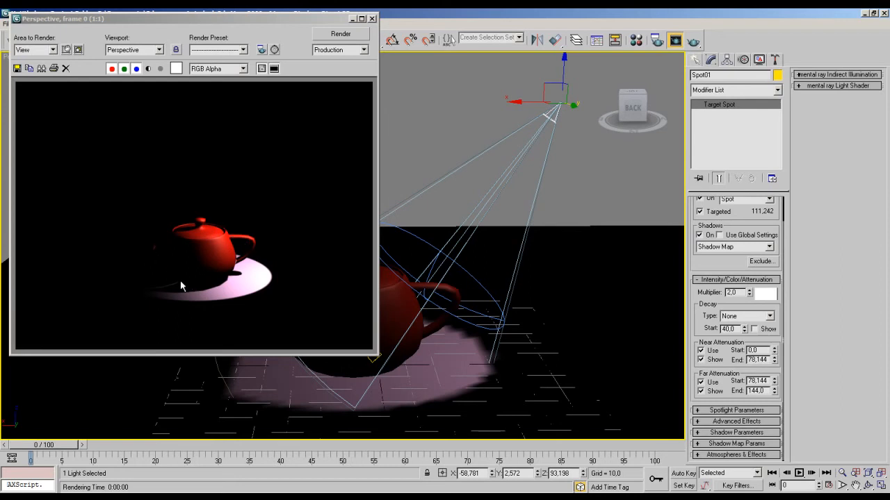
{"action": "left_click", "coordinate": [372, 19]}
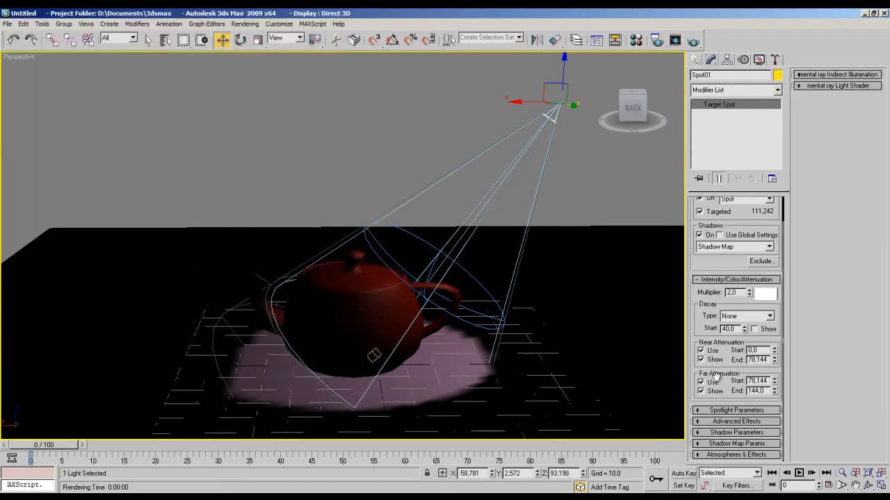
Test the Overshoot option of the spotlight's light cone with a render and switch it off again.
{"action": "left_click", "coordinate": [732, 410]}
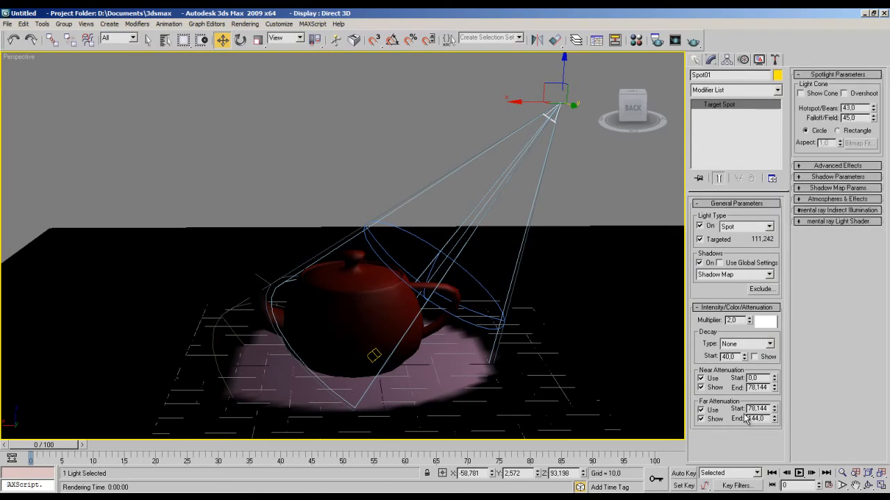
{"action": "left_click", "coordinate": [823, 98]}
{"action": "left_click", "coordinate": [823, 98]}
{"action": "left_click", "coordinate": [844, 93]}
{"action": "key", "text": "shift+q"}
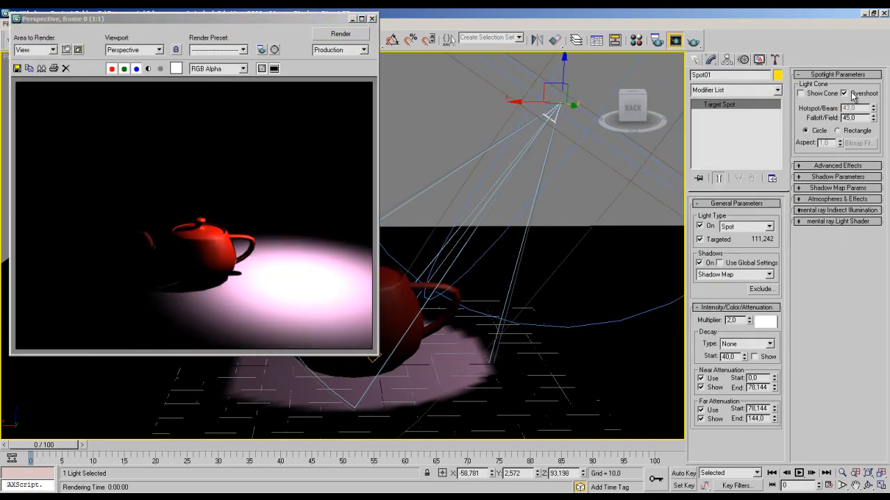
{"action": "left_click", "coordinate": [372, 18]}
{"action": "left_click", "coordinate": [844, 93]}
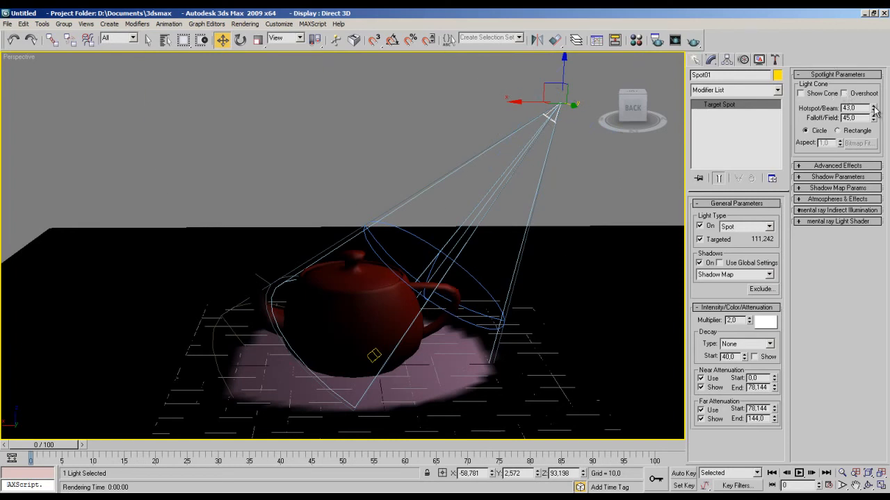
Widen the spotlight's falloff to 102.5, reduce its hotspot to 41.6, and render the softened edge.
{"action": "left_click_drag", "start_coordinate": [874, 107], "coordinate": [874, 303]}
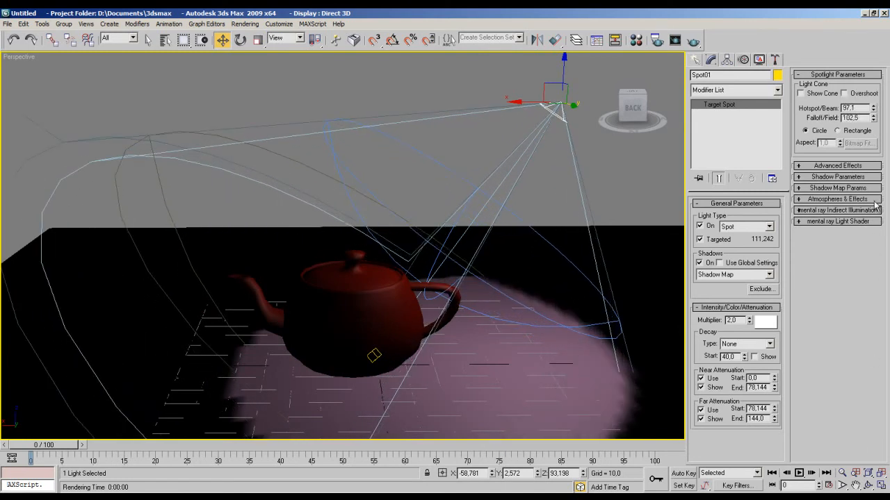
{"action": "left_click", "coordinate": [146, 155]}
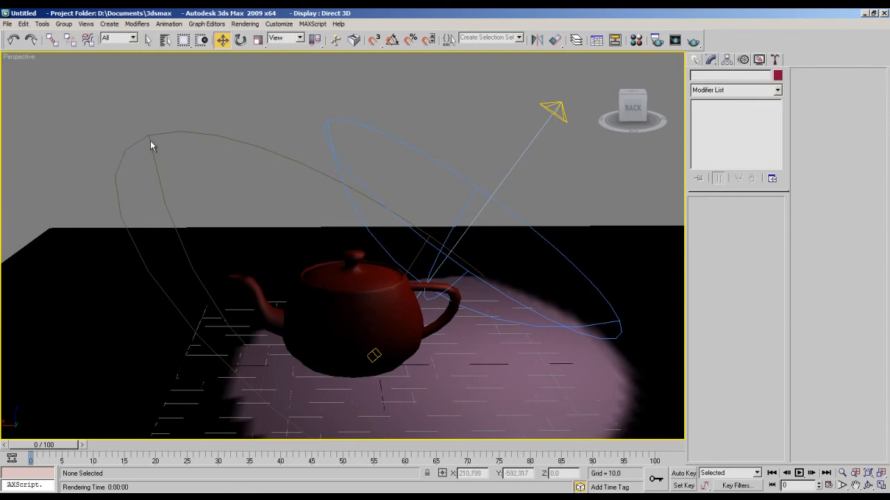
{"action": "left_click", "coordinate": [550, 105]}
{"action": "left_click_drag", "start_coordinate": [873, 108], "coordinate": [878, 413]}
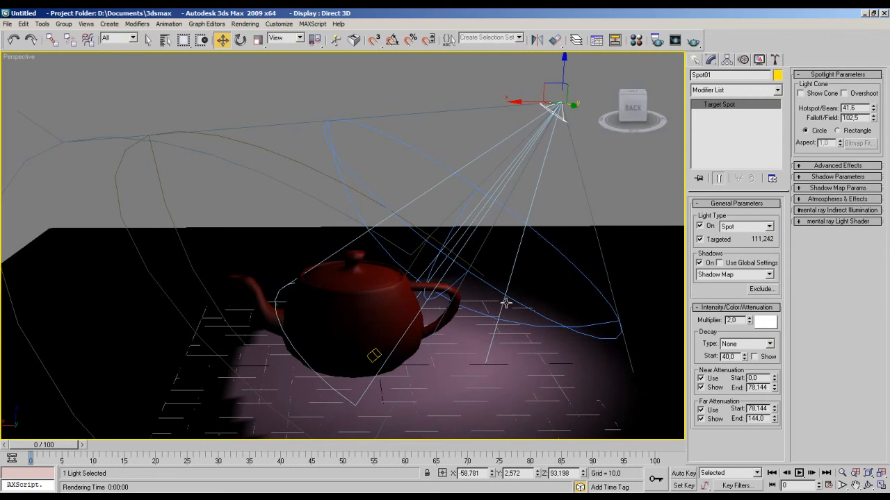
{"action": "key", "text": "shift+q"}
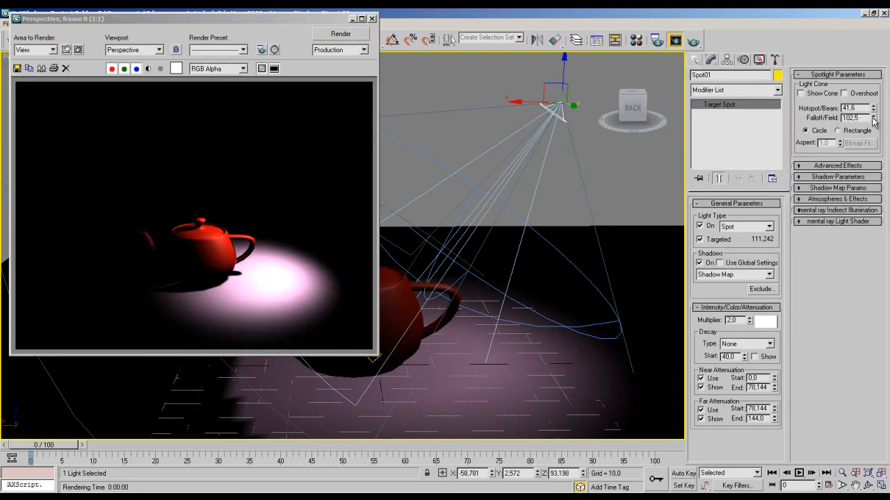
Test the spotlight without its Specular effect on surfaces in a render and turn Specular back on.
{"action": "left_click", "coordinate": [810, 167]}
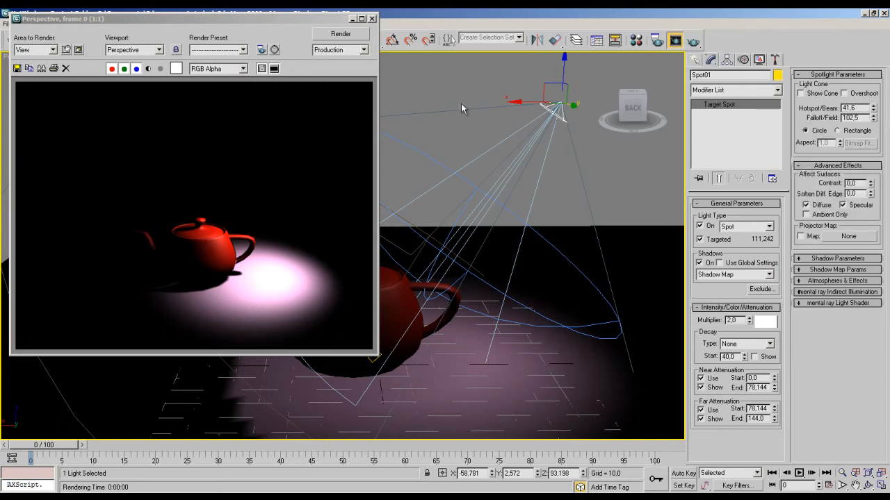
{"action": "left_click", "coordinate": [372, 19]}
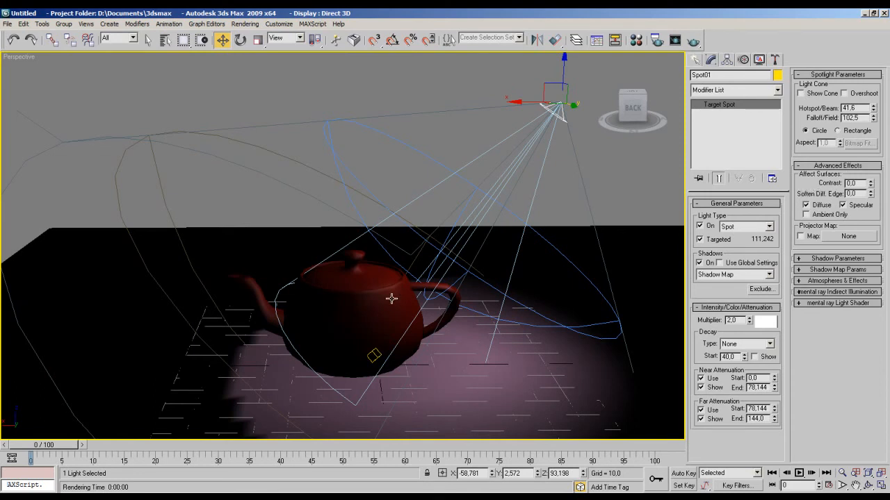
{"action": "left_click", "coordinate": [369, 301]}
{"action": "key", "text": "shift+q"}
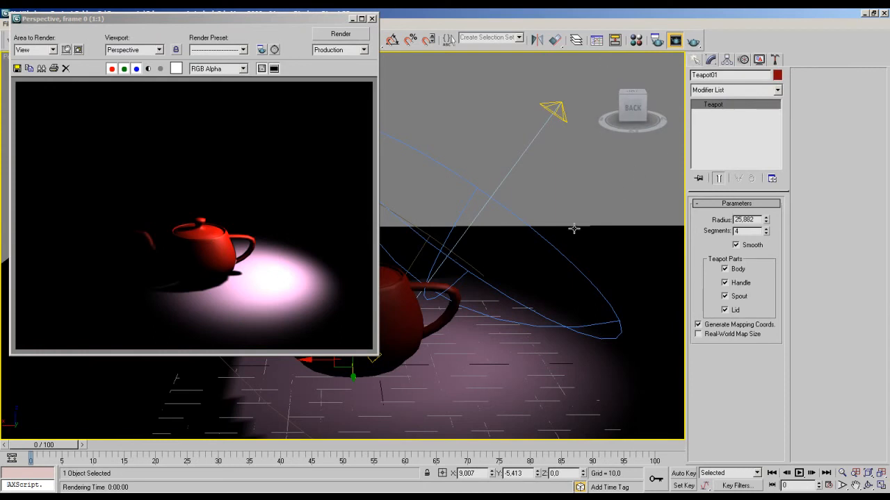
{"action": "left_click", "coordinate": [554, 109]}
{"action": "left_click", "coordinate": [842, 205]}
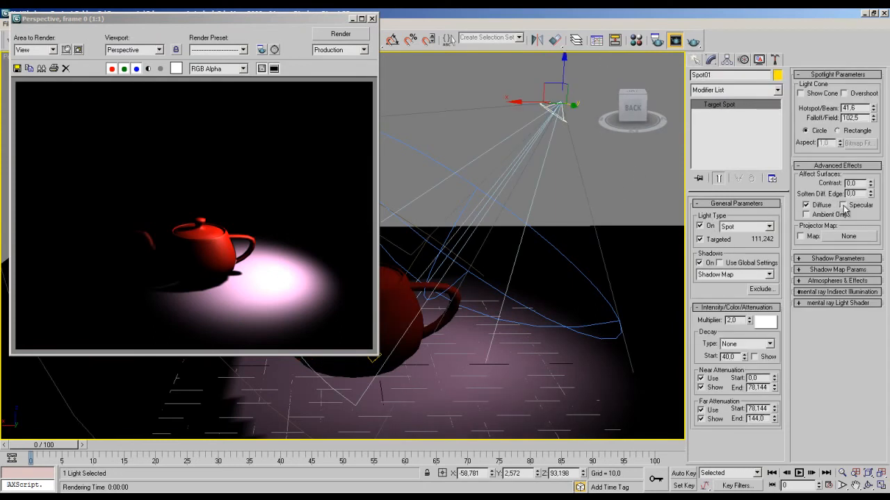
{"action": "left_click", "coordinate": [843, 205]}
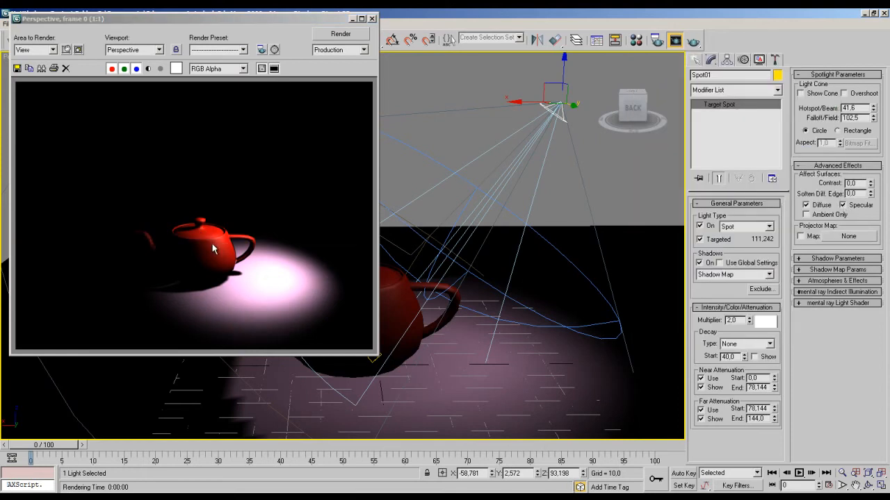
{"action": "left_click", "coordinate": [843, 206]}
{"action": "key", "text": "F9"}
{"action": "left_click", "coordinate": [843, 206]}
Render the view with the spotlight's Diffuse effect off, and render again with Diffuse restored.
{"action": "left_click", "coordinate": [818, 207]}
{"action": "key", "text": "F9"}
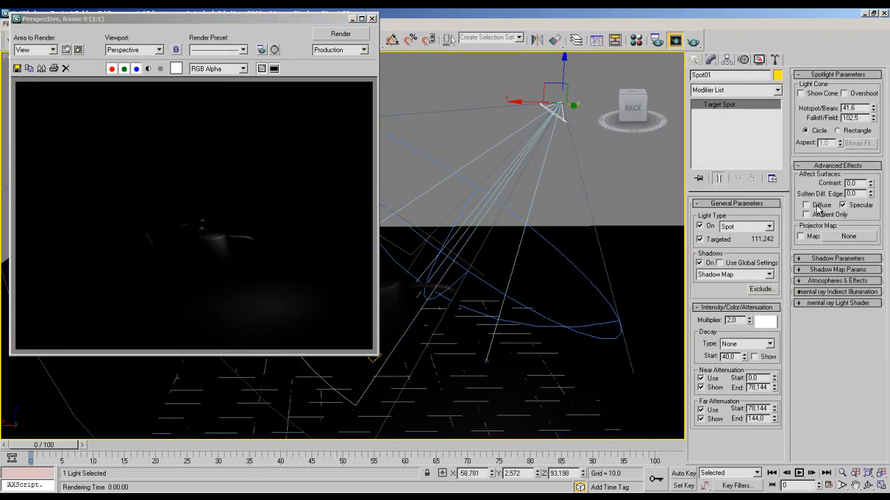
{"action": "left_click", "coordinate": [818, 207]}
{"action": "key", "text": "F9"}
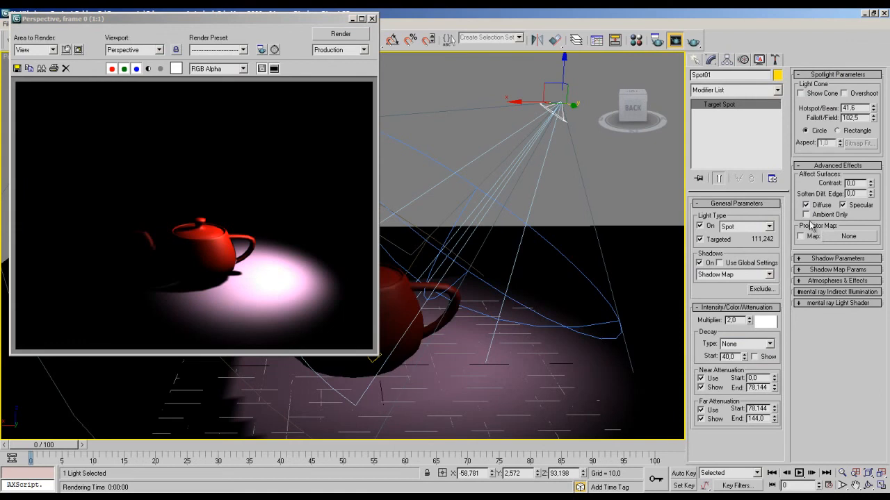
Test the spotlight's Ambient Only option with a render, disable it and render again.
{"action": "left_click", "coordinate": [808, 216]}
{"action": "key", "text": "F9"}
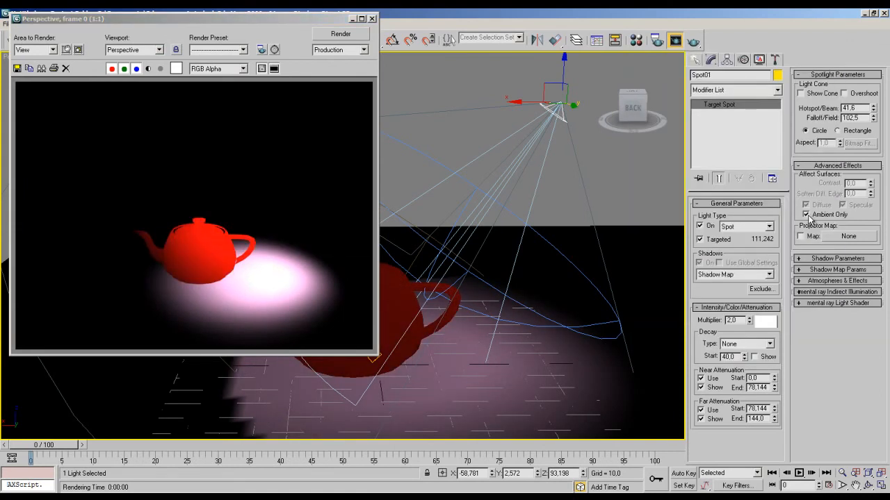
{"action": "left_click", "coordinate": [806, 216]}
{"action": "key", "text": "F9"}
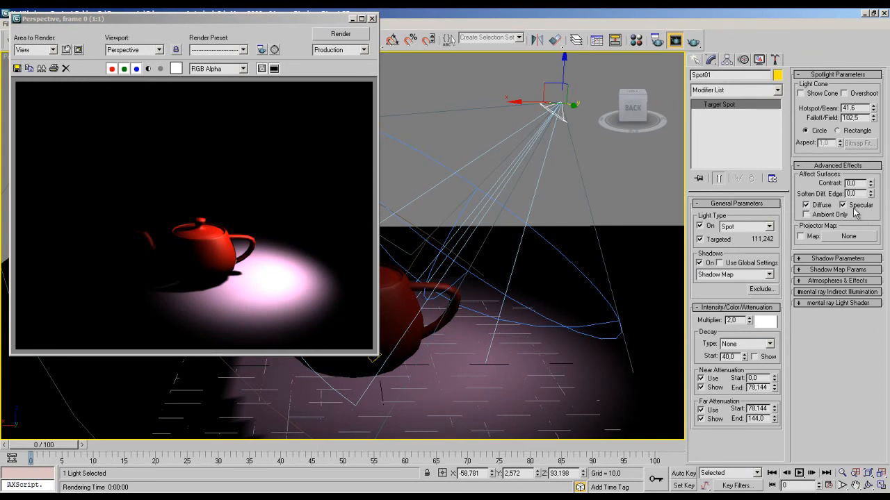
Set the spotlight's shadow density to 8 and shadow colour to dark blue (0, 2, 32), and render the result.
{"action": "left_click", "coordinate": [809, 258]}
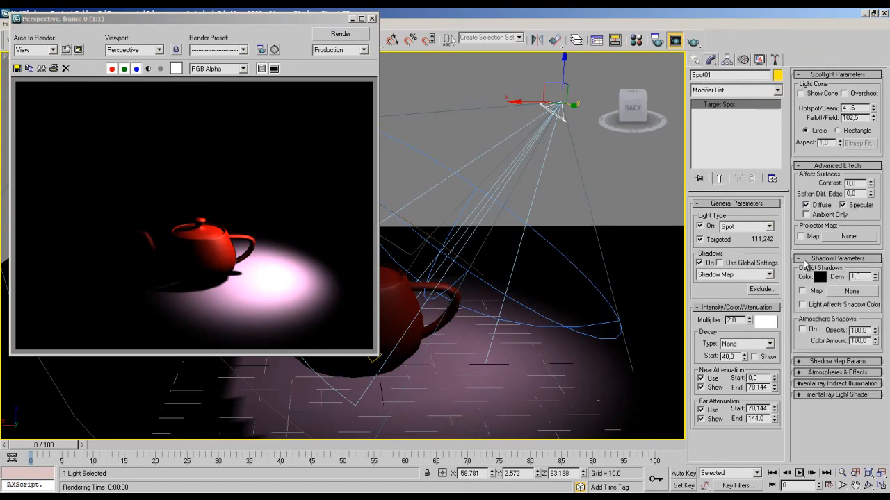
{"action": "key", "text": "F9"}
{"action": "double_click", "coordinate": [856, 276]}
{"action": "left_click", "coordinate": [819, 277]}
{"action": "left_click", "coordinate": [280, 152]}
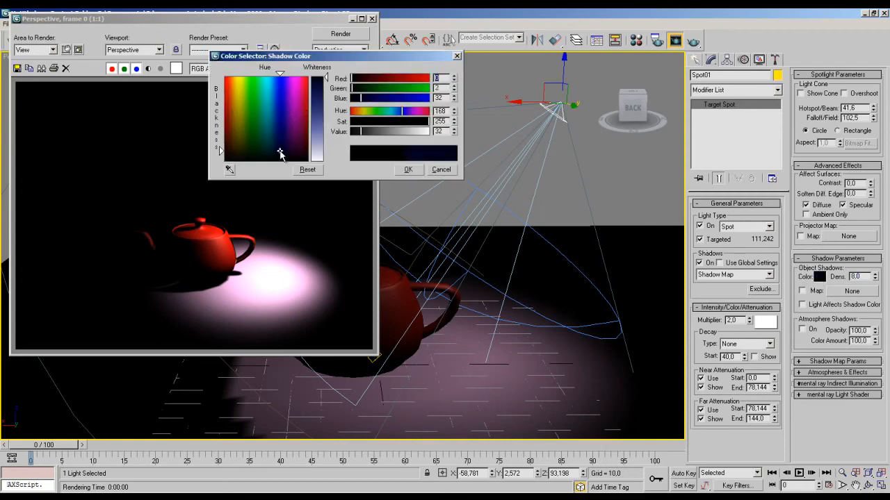
{"action": "left_click", "coordinate": [406, 169]}
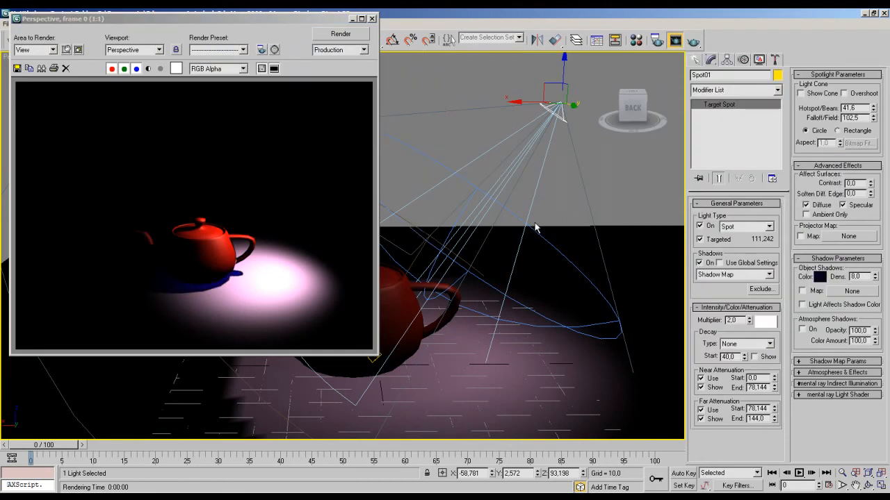
Darken the spotlight's shadow colour to near black (0, 0, 3) with a test render, and set its shadow density to 7.61.
{"action": "left_click", "coordinate": [822, 278]}
{"action": "left_click_drag", "start_coordinate": [282, 153], "coordinate": [282, 161]}
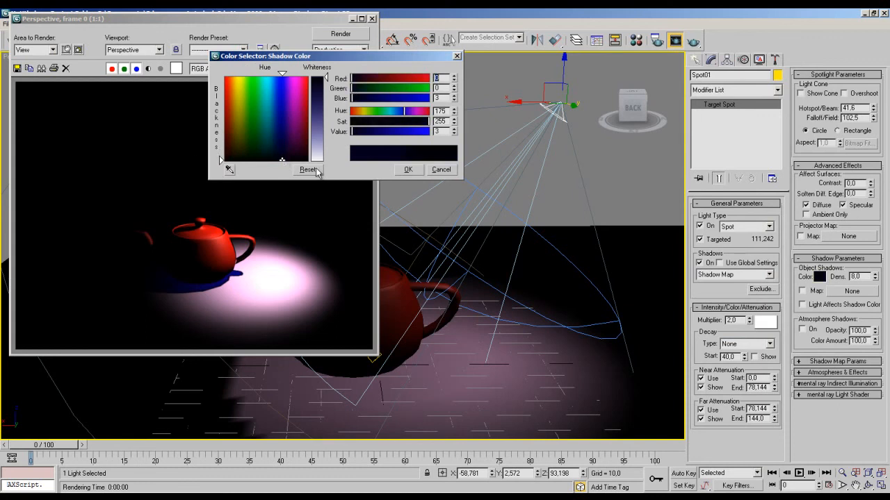
{"action": "left_click", "coordinate": [409, 170]}
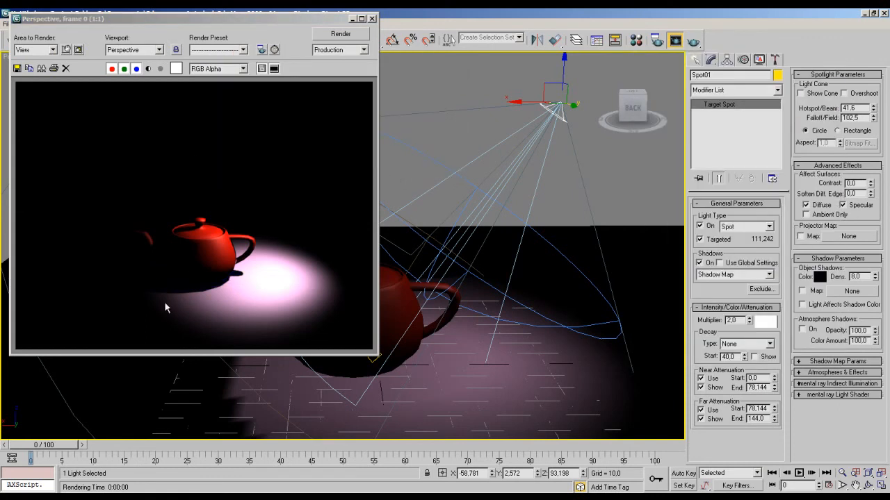
{"action": "left_click_drag", "start_coordinate": [874, 278], "coordinate": [878, 301]}
{"action": "left_click", "coordinate": [268, 269]}
{"action": "scroll", "coordinate": [268, 277], "scroll_direction": "up", "scroll_amount": 1}
{"action": "scroll", "coordinate": [283, 280], "scroll_direction": "down", "scroll_amount": 1}
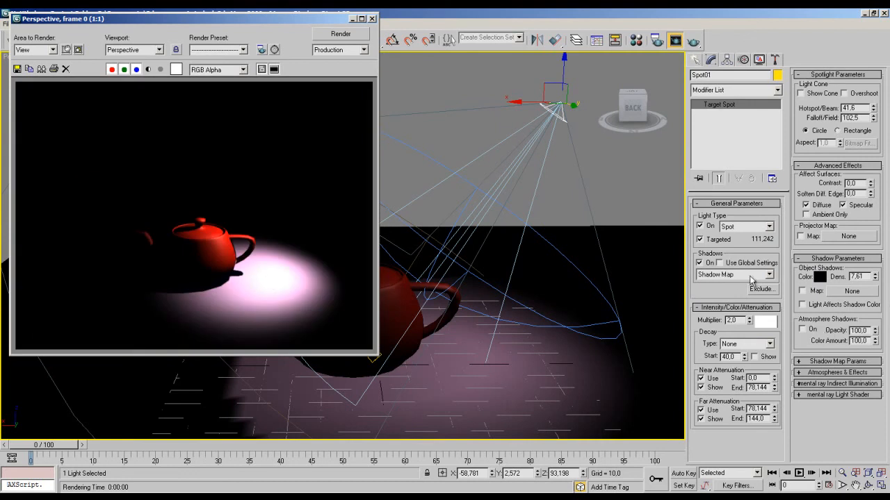
Set the spotlight's shadow map size to 64 and render the view.
{"action": "left_click", "coordinate": [811, 362]}
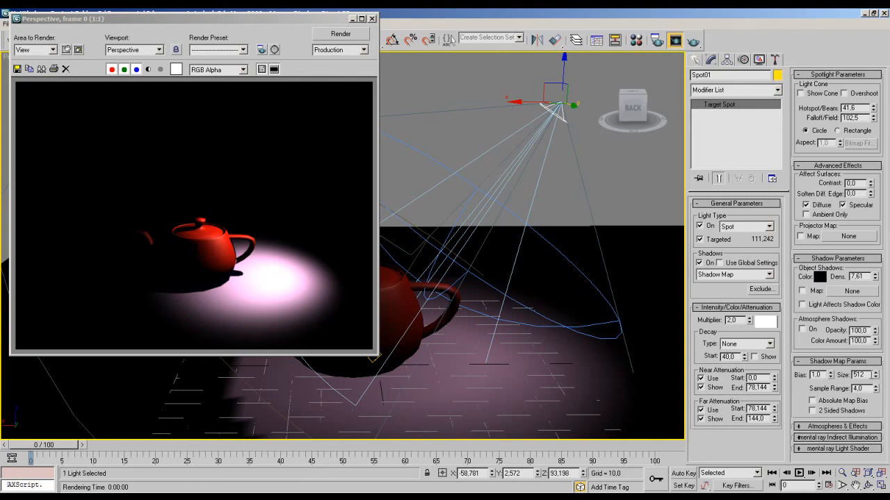
{"action": "double_click", "coordinate": [858, 374]}
{"action": "double_click", "coordinate": [855, 375]}
{"action": "type", "text": "6"}
{"action": "left_click", "coordinate": [457, 329]}
{"action": "key", "text": "F9"}
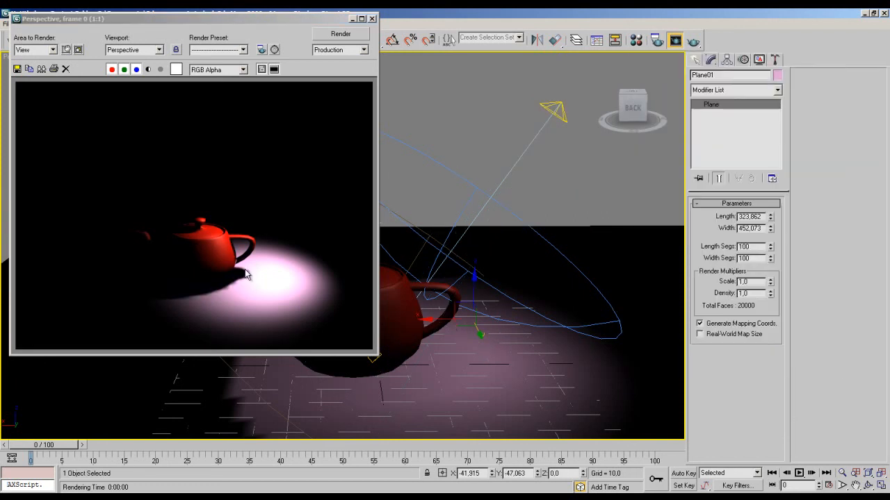
Raise the spotlight's shadow map size to 1024 and render the view again.
{"action": "left_click", "coordinate": [553, 112]}
{"action": "left_click_drag", "start_coordinate": [863, 375], "coordinate": [807, 372]}
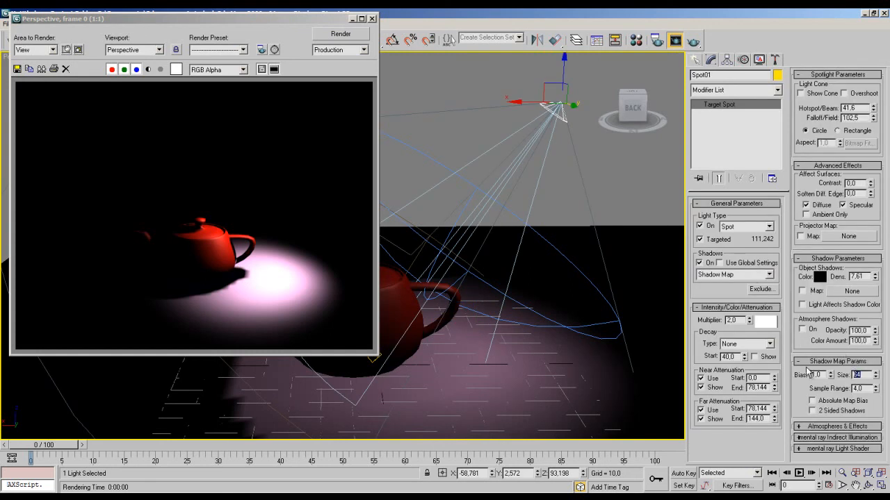
{"action": "type", "text": "1024"}
{"action": "key", "text": "Return"}
{"action": "left_click", "coordinate": [571, 337]}
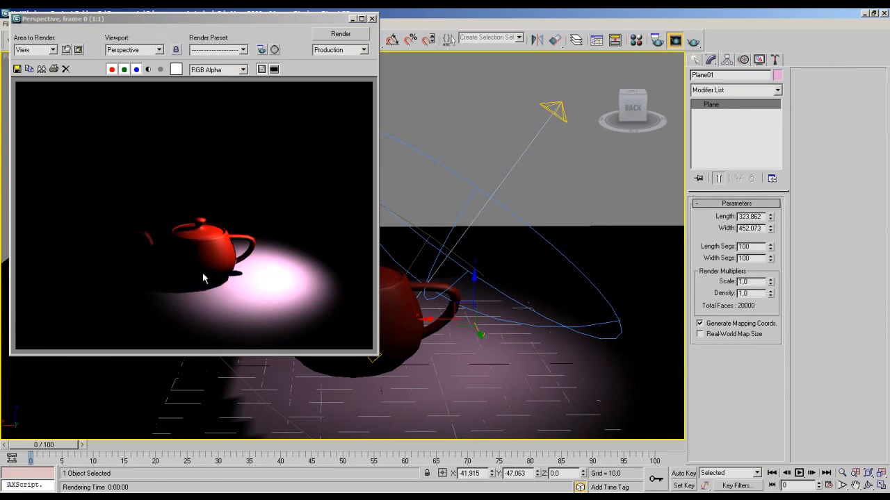
Examine which atmospheres and effects can be added to the spotlight, without adding any.
{"action": "left_click", "coordinate": [550, 115]}
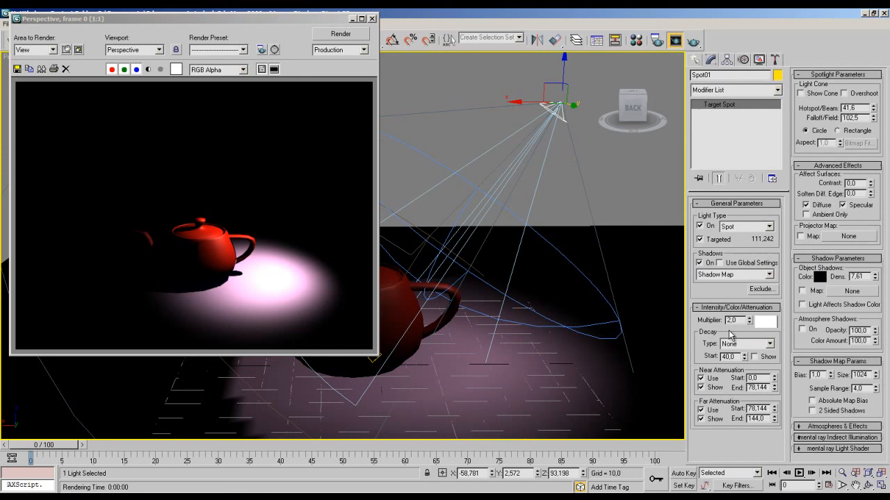
{"action": "left_click", "coordinate": [810, 426]}
{"action": "left_click", "coordinate": [813, 380]}
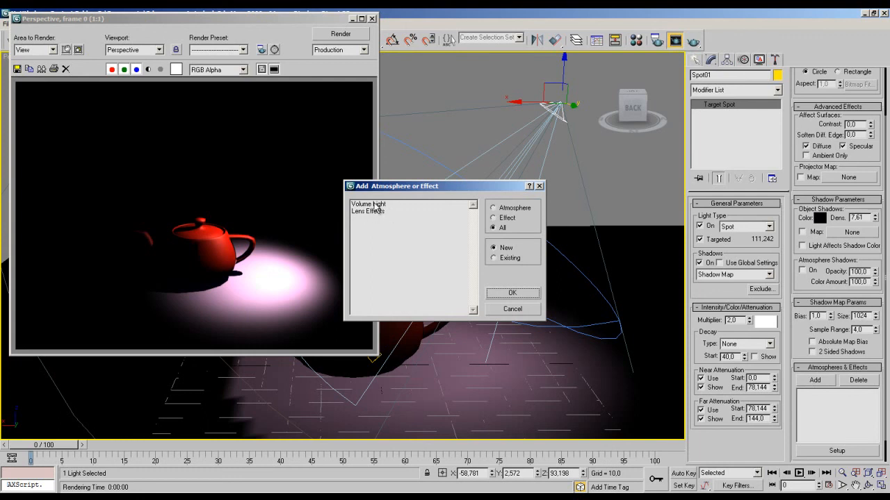
{"action": "left_click", "coordinate": [512, 309]}
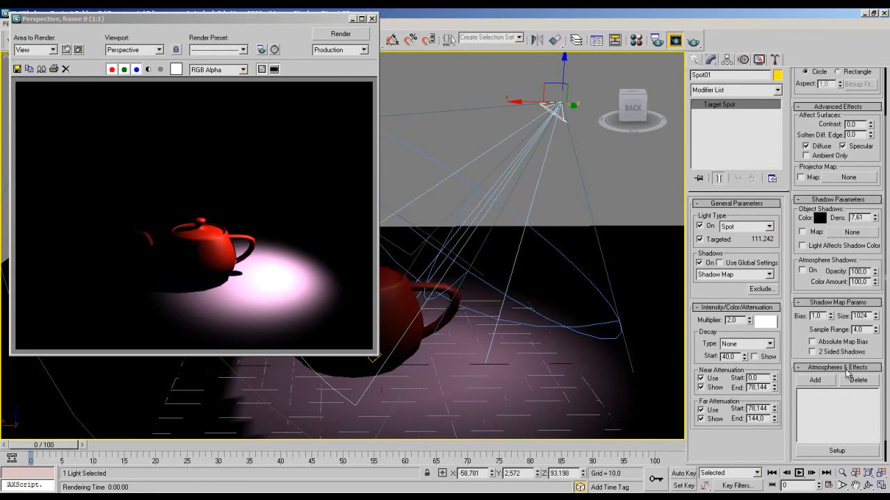
{"action": "left_click", "coordinate": [806, 367]}
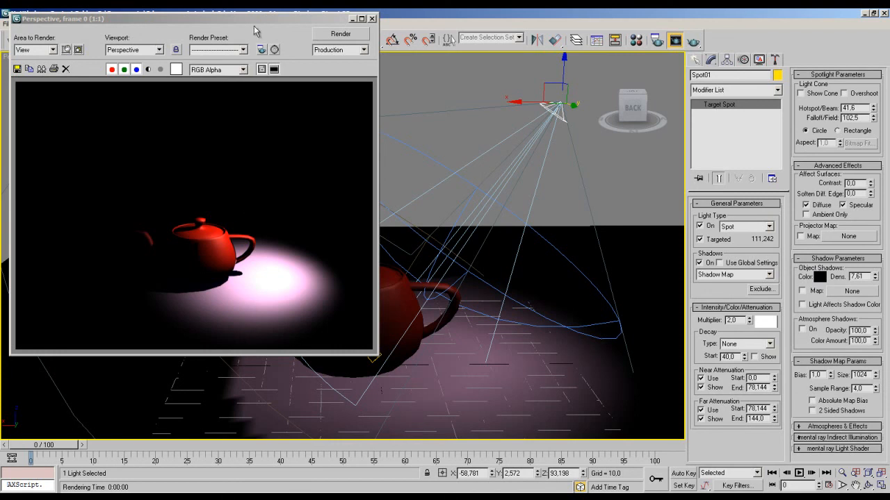
Move the teapot along the X axis into the light pool, to about X -14.478, and render the view.
{"action": "left_click", "coordinate": [396, 278]}
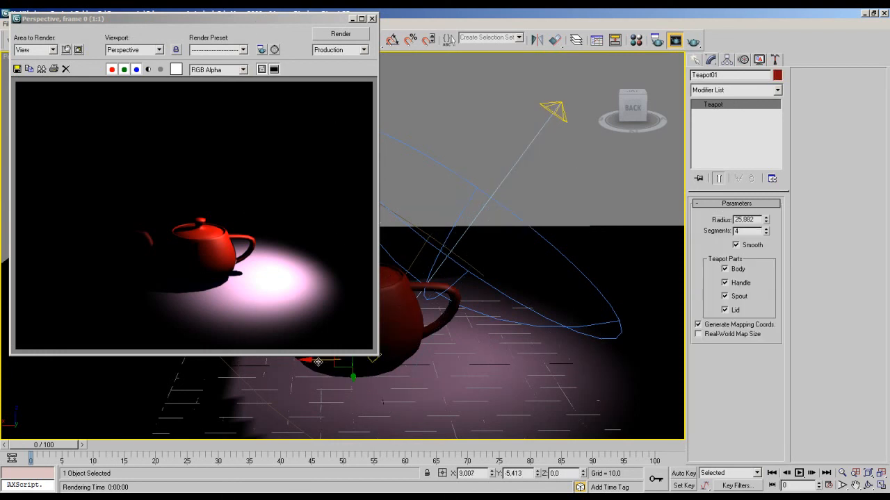
{"action": "left_click_drag", "start_coordinate": [344, 365], "coordinate": [383, 364]}
{"action": "key", "text": "shift+q"}
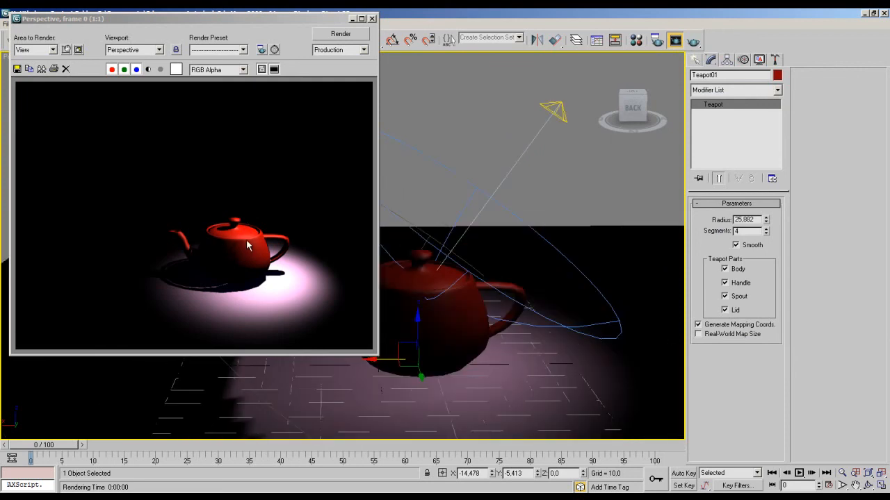
Switch the spotlight's shadow type to Area Shadows and render the view.
{"action": "left_click", "coordinate": [560, 112]}
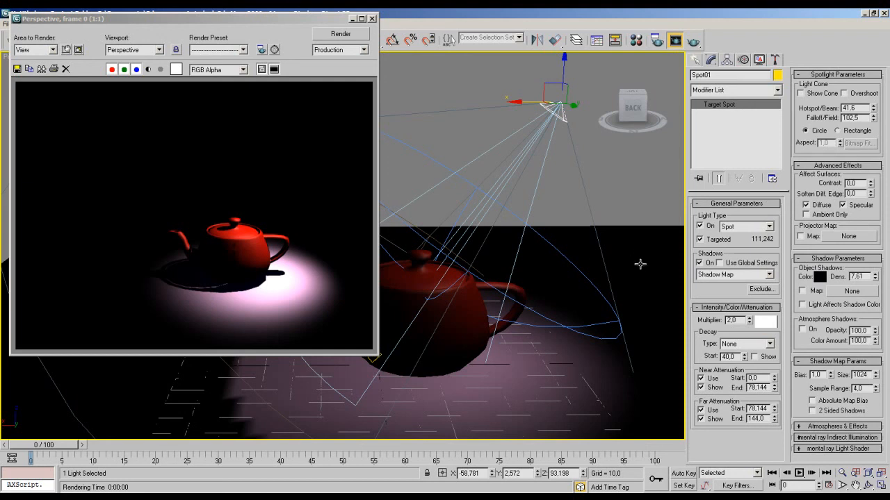
{"action": "left_click", "coordinate": [743, 276]}
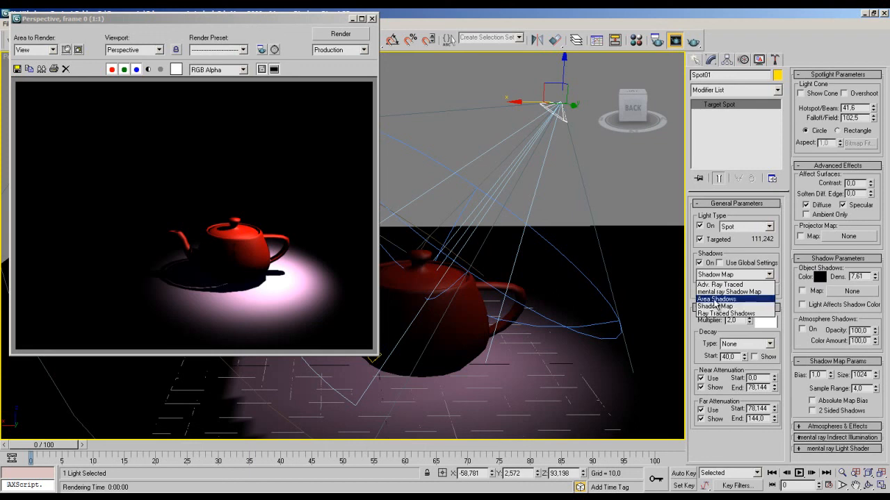
{"action": "left_click", "coordinate": [716, 299]}
{"action": "key", "text": "shift+q"}
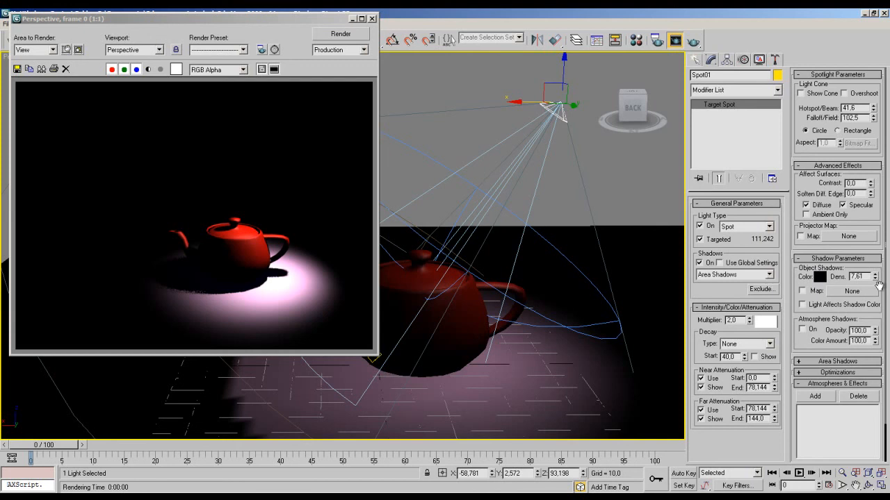
Set the spotlight's shadow density to 4.54 and return the shadow type to Shadow Map, rendering after each change.
{"action": "left_click_drag", "start_coordinate": [875, 279], "coordinate": [868, 446]}
{"action": "key", "text": "F9"}
{"action": "left_click", "coordinate": [730, 275]}
{"action": "left_click", "coordinate": [721, 307]}
{"action": "key", "text": "F9"}
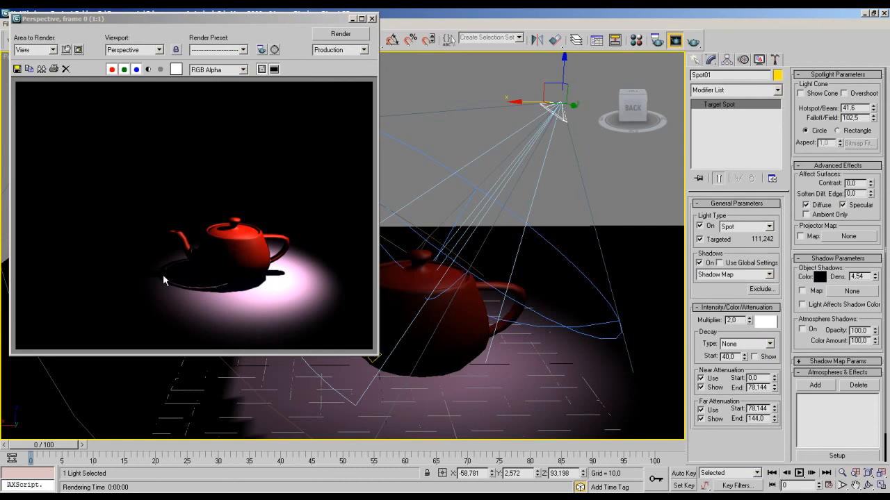
Switch the spotlight's shadow type to Ray Traced Shadows, render the view, and close the rendered image.
{"action": "left_click", "coordinate": [735, 274]}
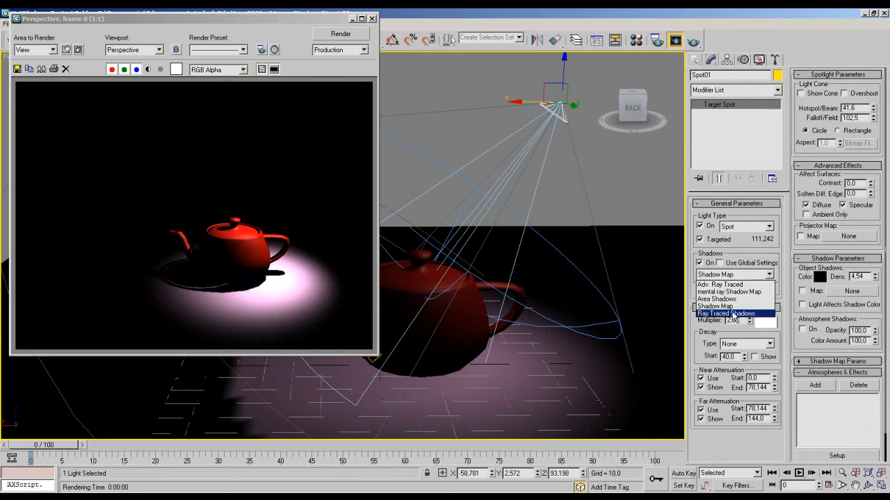
{"action": "left_click", "coordinate": [736, 313]}
{"action": "key", "text": "F9"}
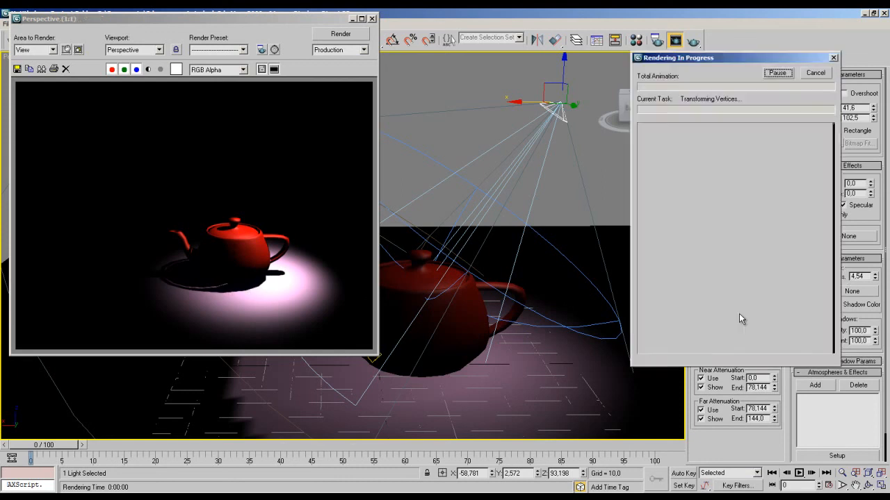
{"action": "key", "text": "F9"}
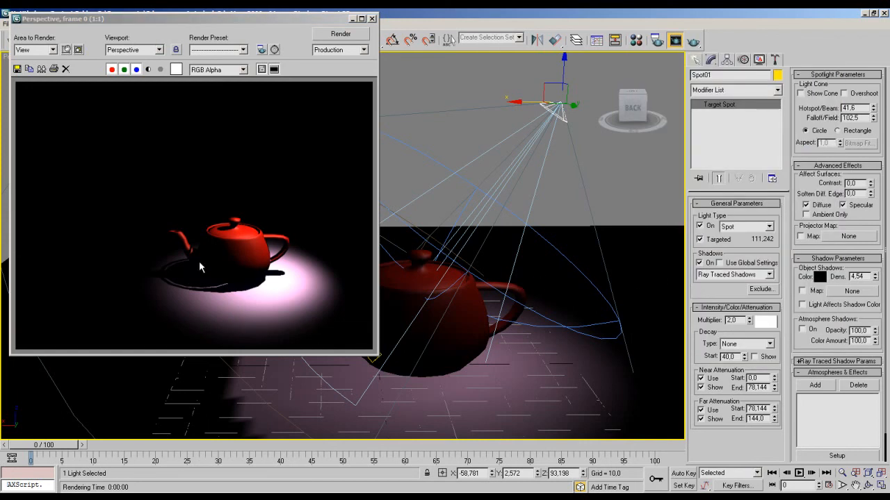
{"action": "left_click", "coordinate": [754, 276]}
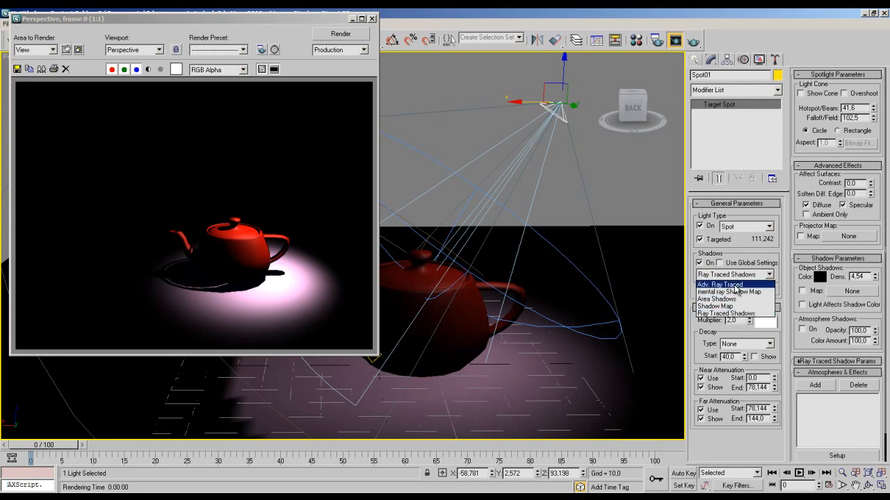
{"action": "left_click", "coordinate": [749, 249]}
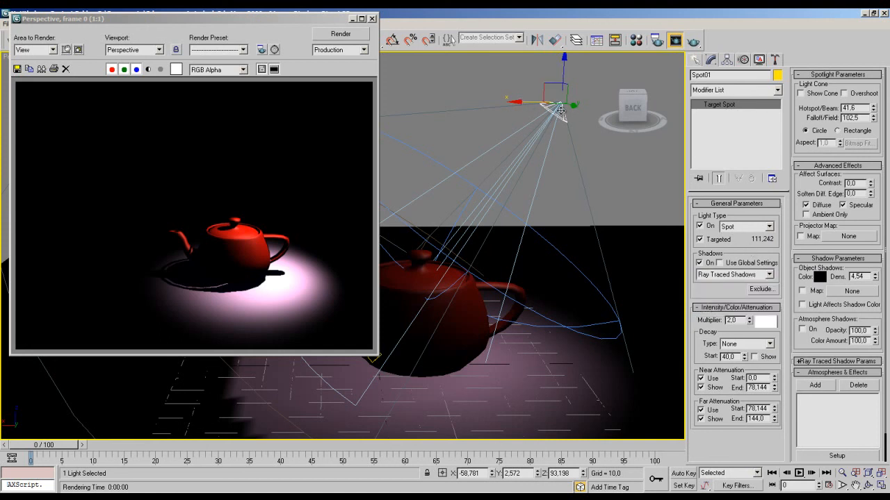
{"action": "left_click", "coordinate": [373, 19]}
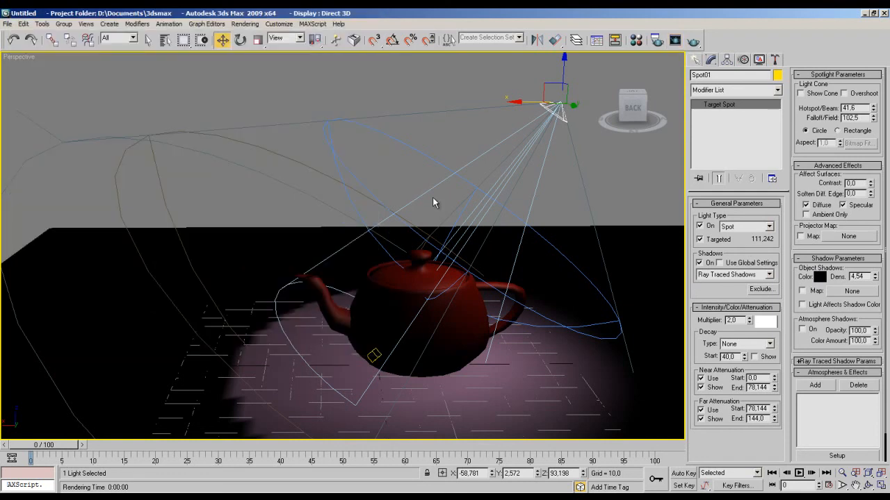